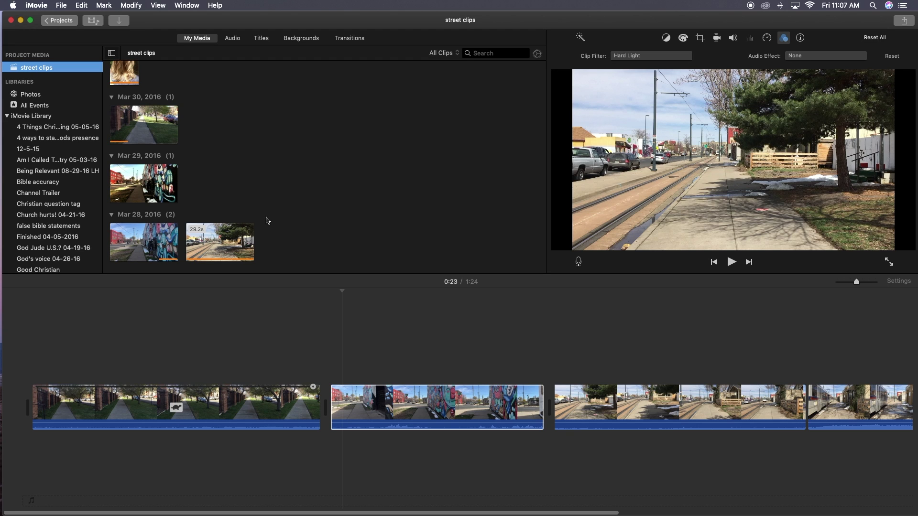
- Select the graffiti clip in the timeline and put the playhead at 0:29
left_click(437, 402)
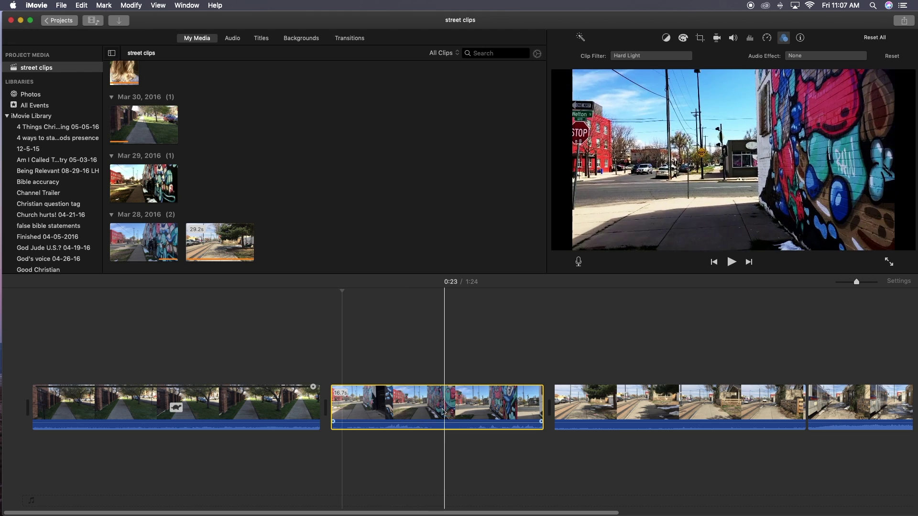
left_click(412, 414)
- Detach the graffiti clip's audio and slide the new green audio clip slightly later
right_click(413, 414)
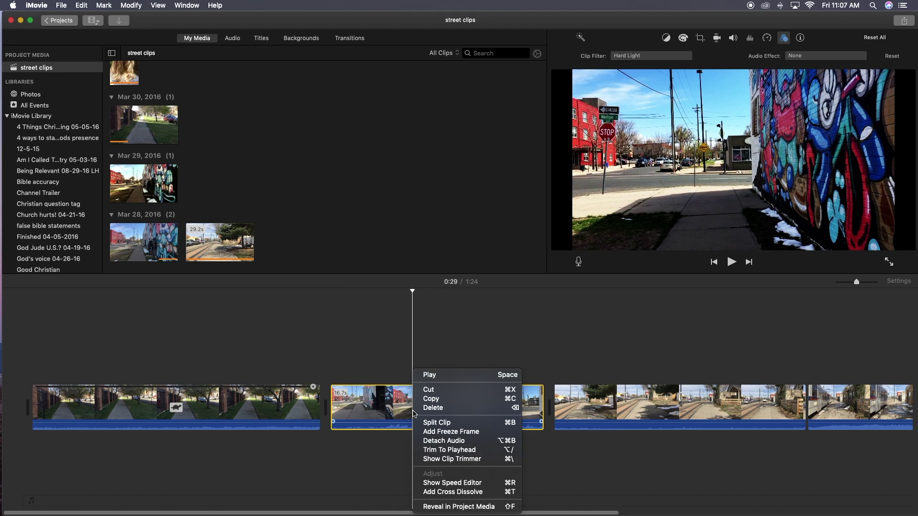
left_click(444, 440)
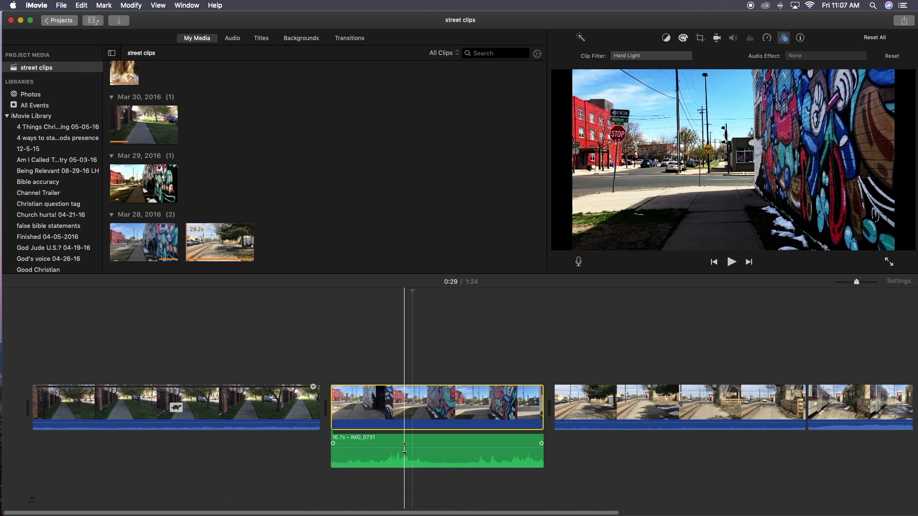
left_click_drag(405, 448, 427, 444)
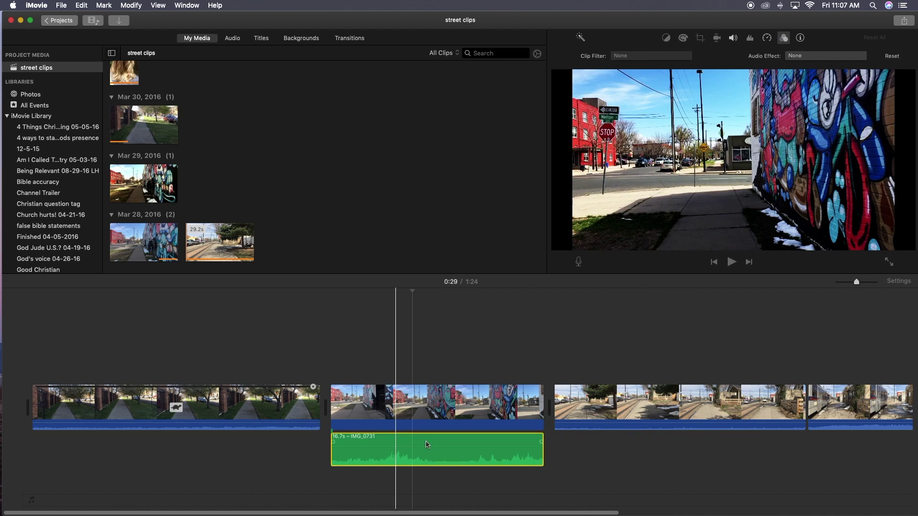
- Drag the IMG_0731 audio clip right, then back left so it sits under the graffiti clip
left_click_drag(492, 447, 677, 444)
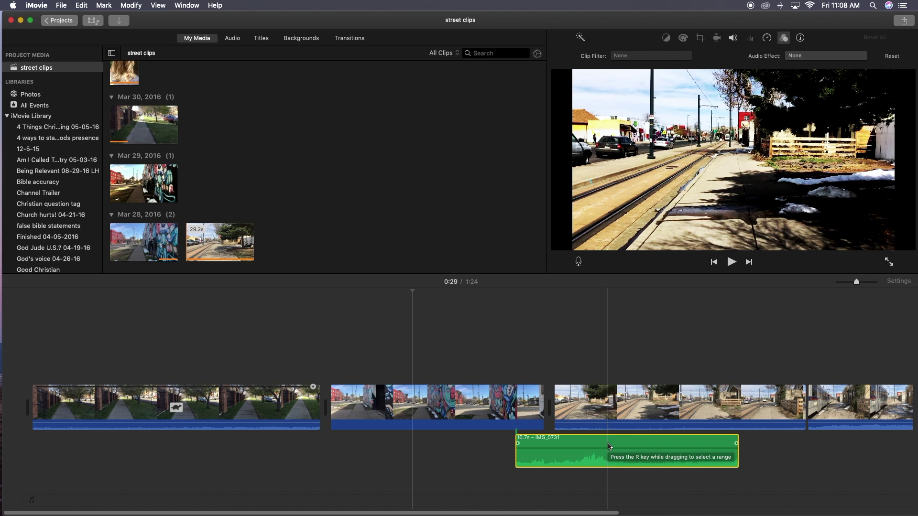
left_click_drag(608, 446, 412, 444)
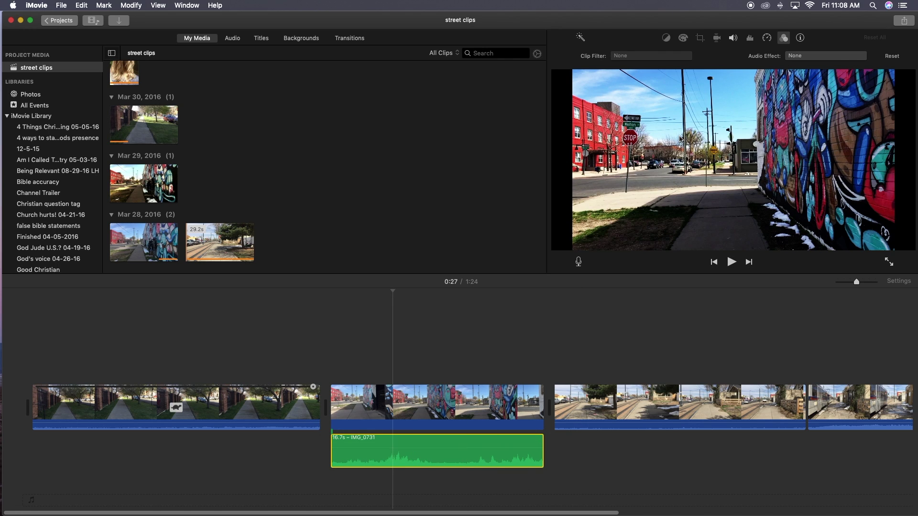
- Toggle background noise reduction on and back off, leaving the equalizer on Flat
left_click(751, 41)
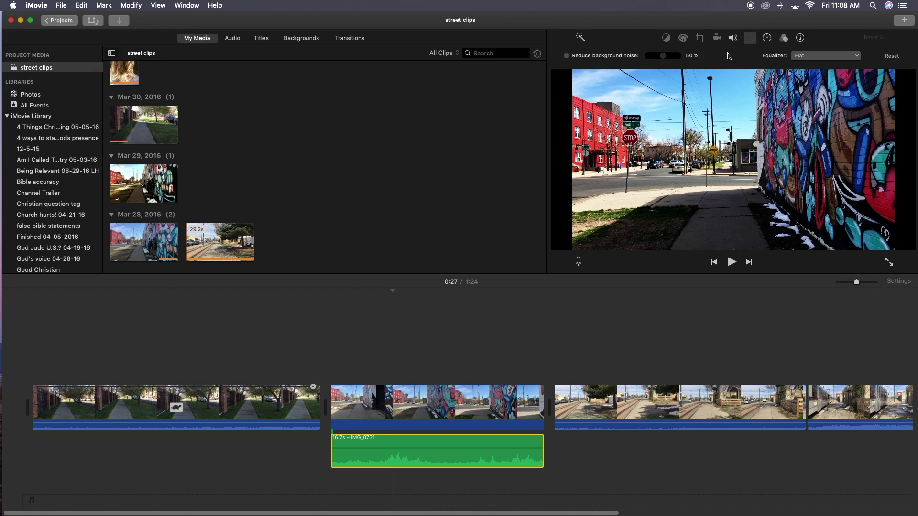
left_click(567, 56)
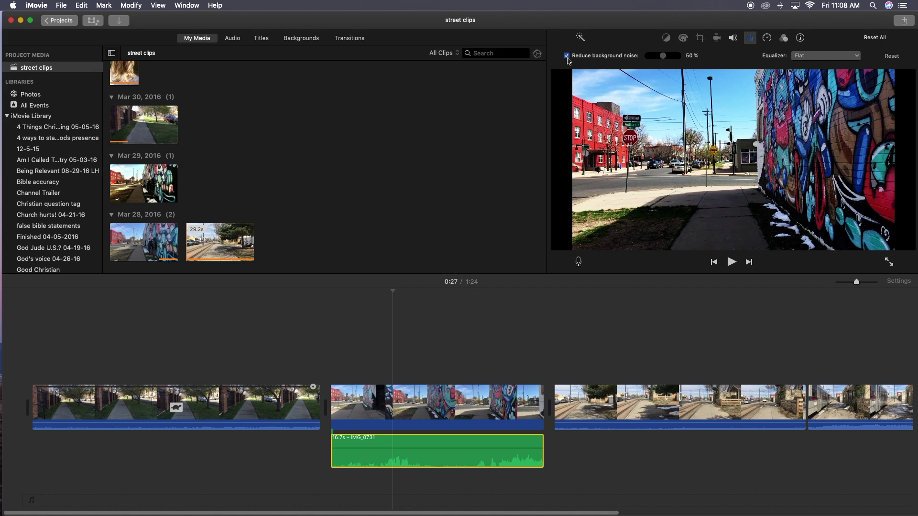
left_click(567, 56)
left_click(808, 58)
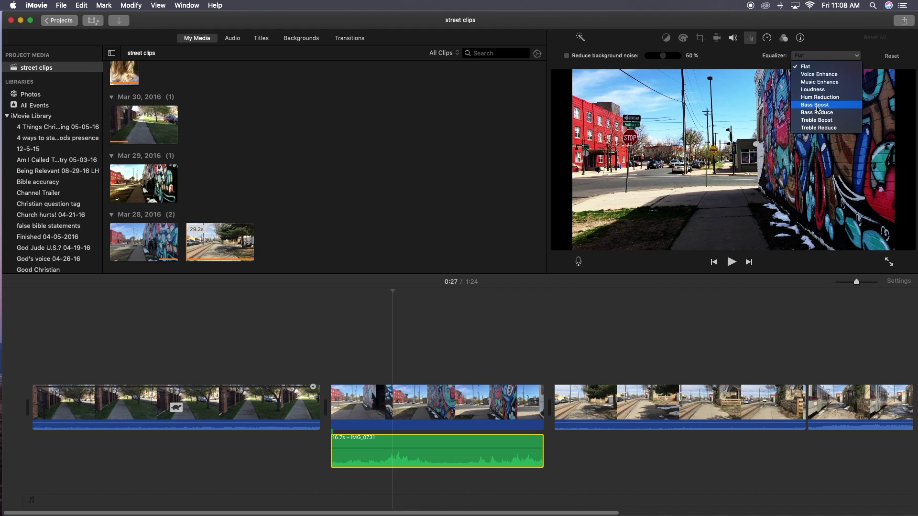
left_click(750, 60)
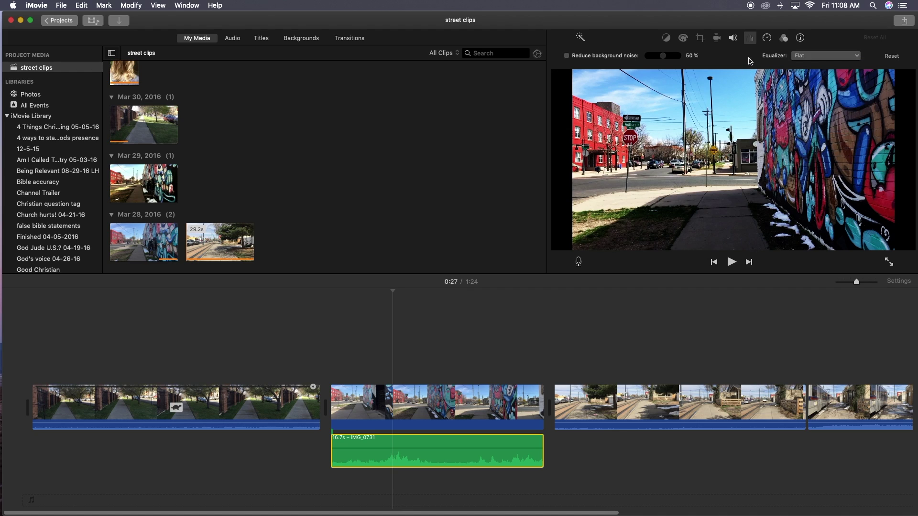
left_click(768, 39)
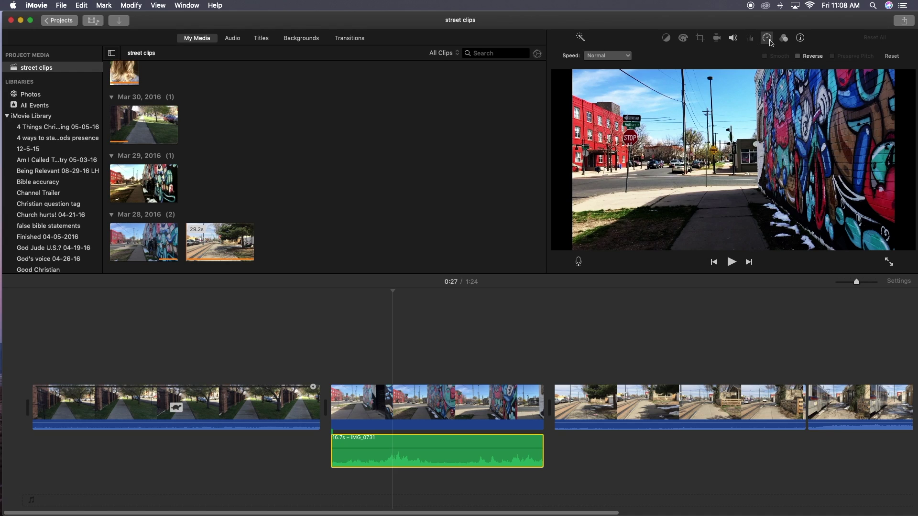
- Keep the audio clip at Normal speed, checking and then clearing Reverse
left_click(629, 56)
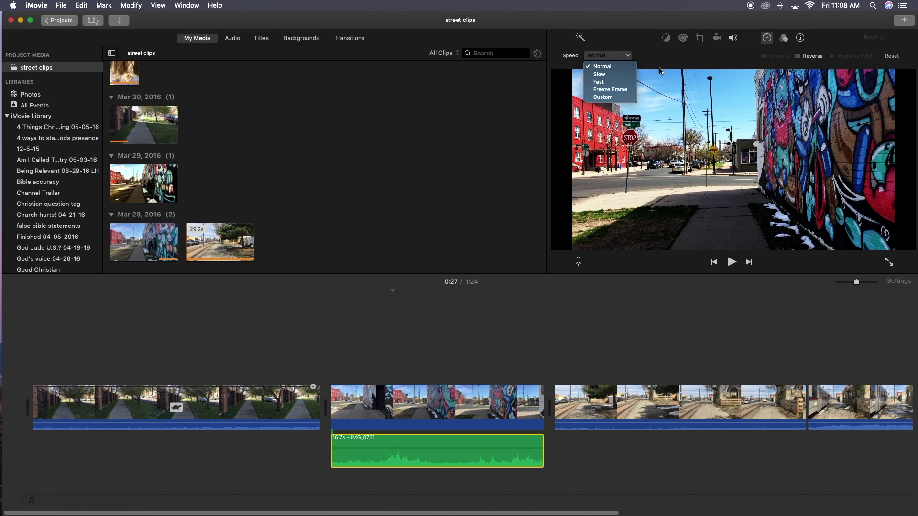
left_click(762, 64)
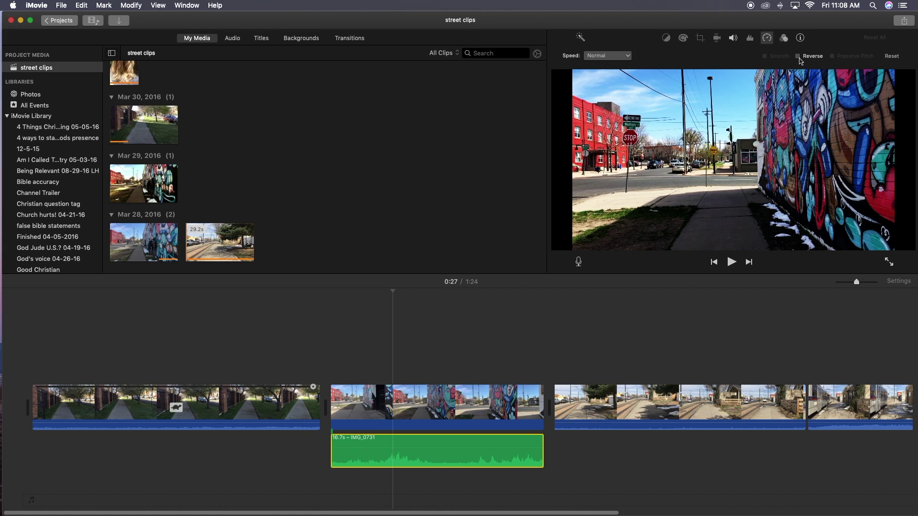
left_click(798, 57)
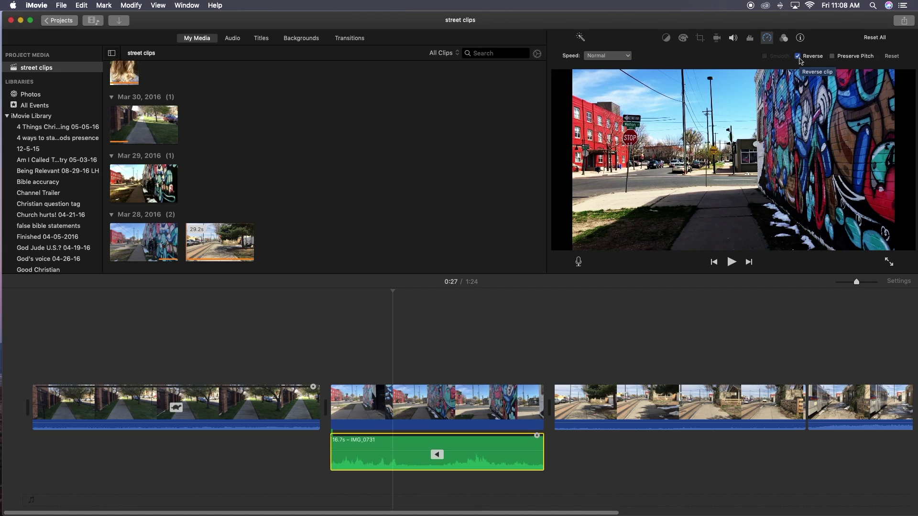
left_click(800, 58)
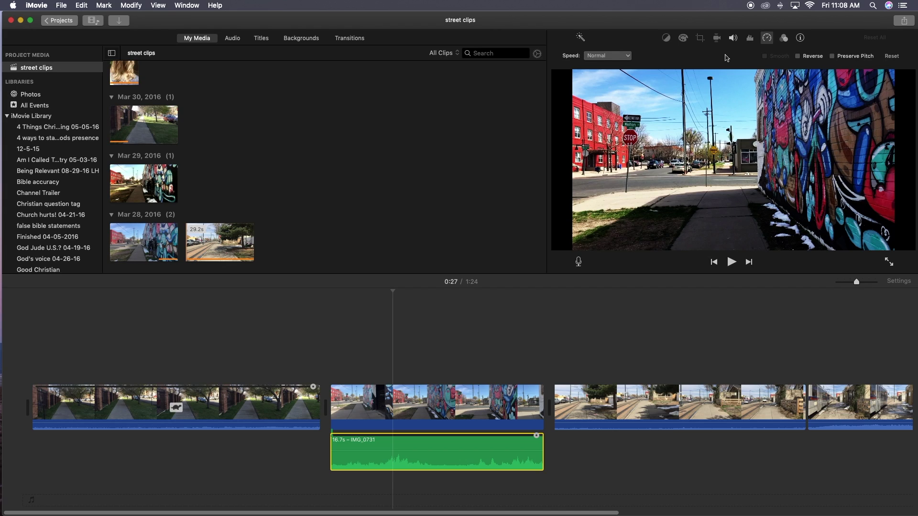
left_click(785, 40)
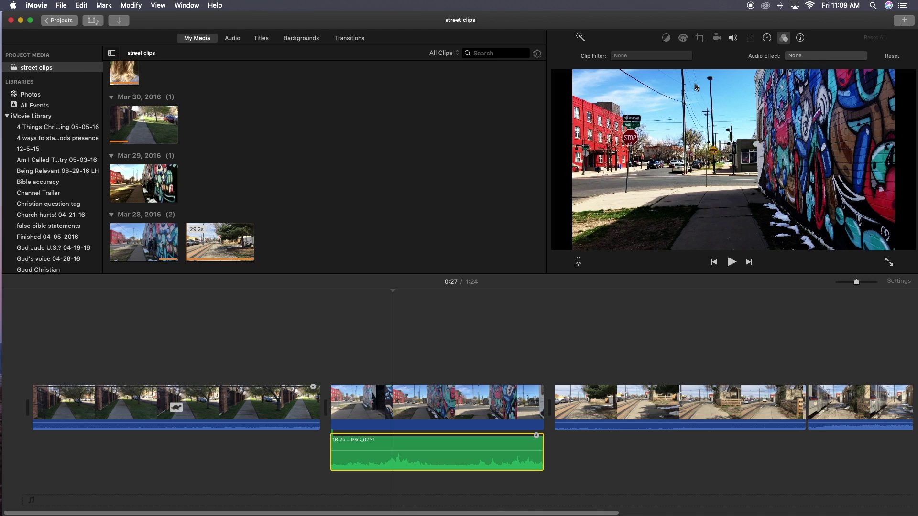
- Browse the audio effects and cancel, leaving the audio effect at None
left_click(804, 57)
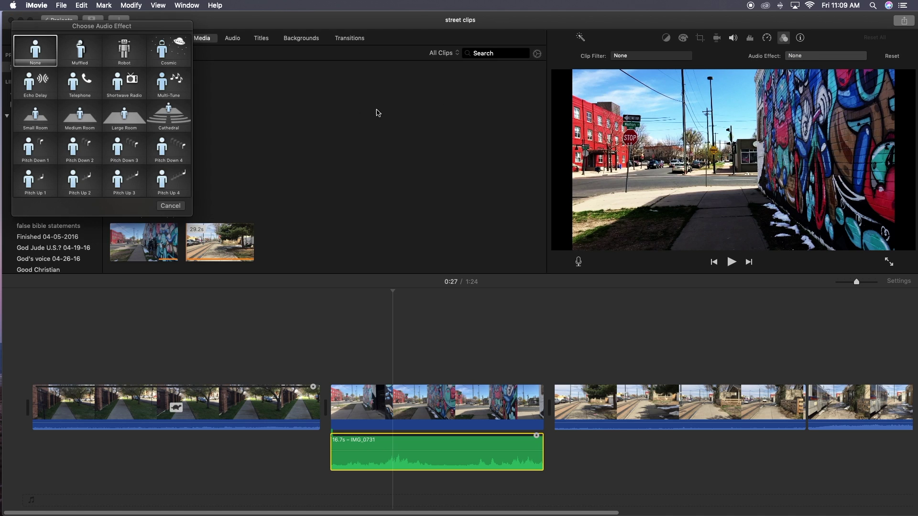
left_click_drag(137, 26, 349, 36)
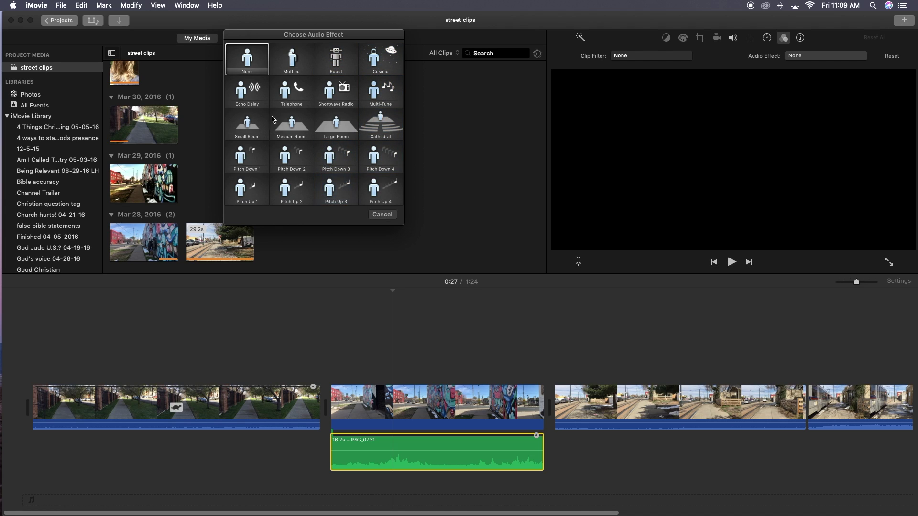
left_click(382, 215)
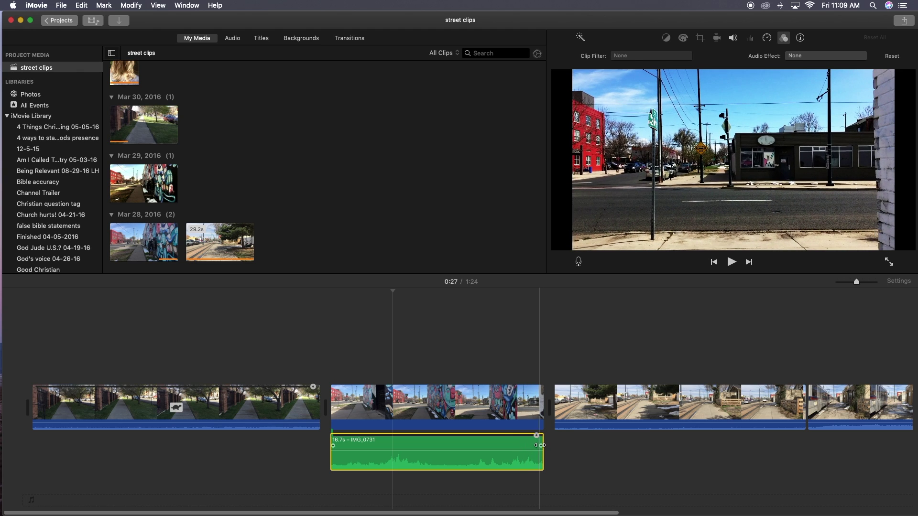
- Add a fade-out and fade-in to the IMG_0731 audio clip and lower its volume to 63%
left_click_drag(539, 445, 516, 446)
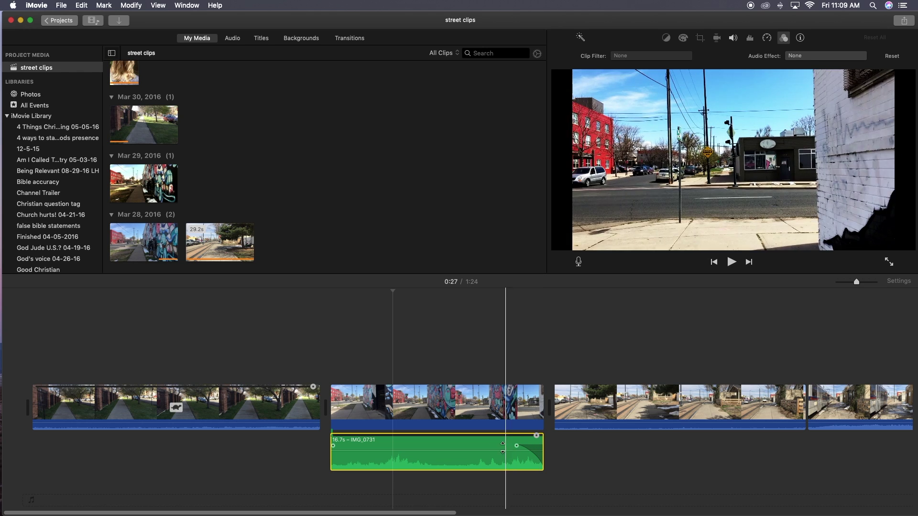
left_click_drag(335, 446, 359, 445)
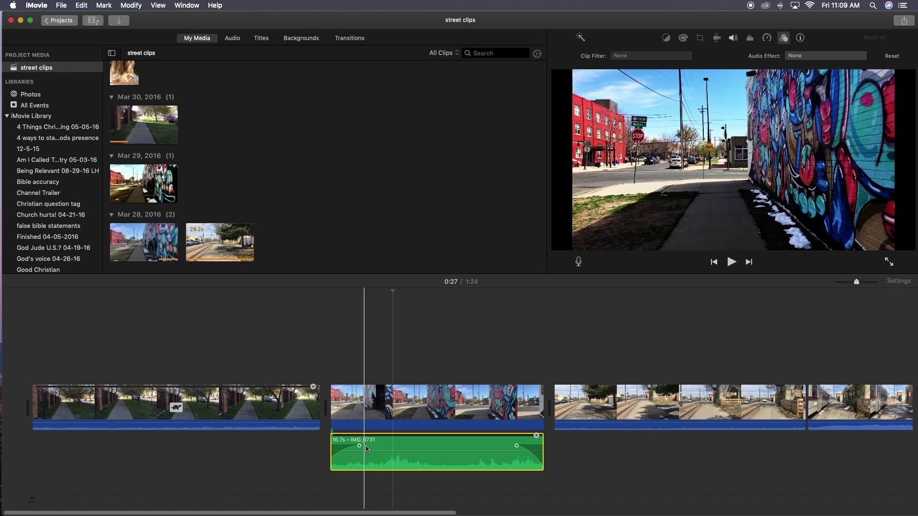
left_click(390, 451)
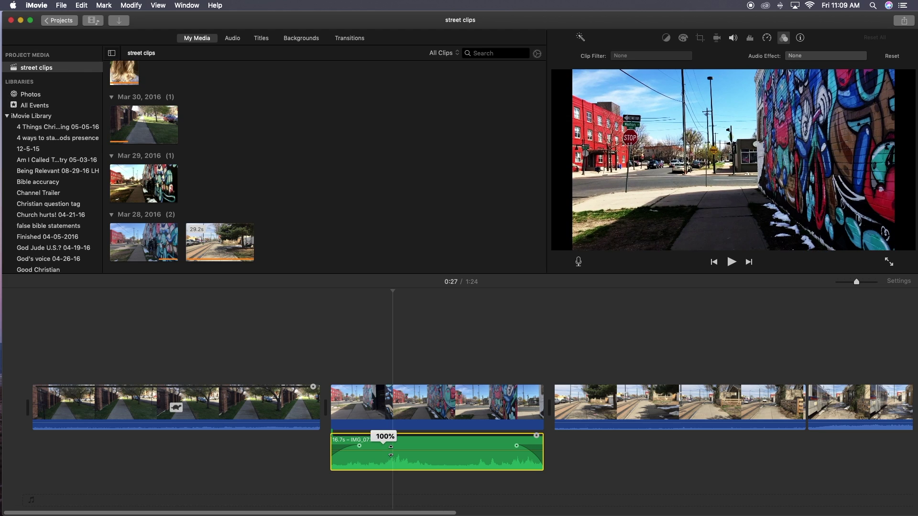
left_click_drag(390, 451, 391, 452)
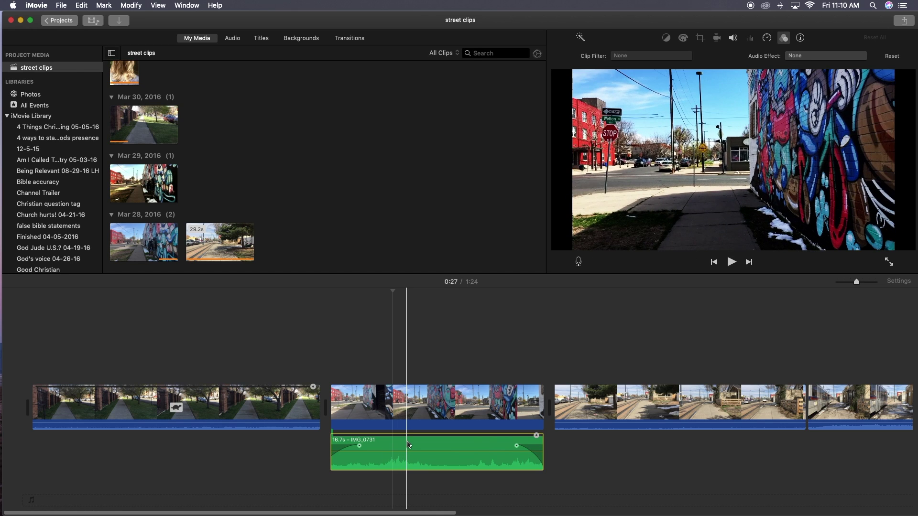
left_click(409, 444)
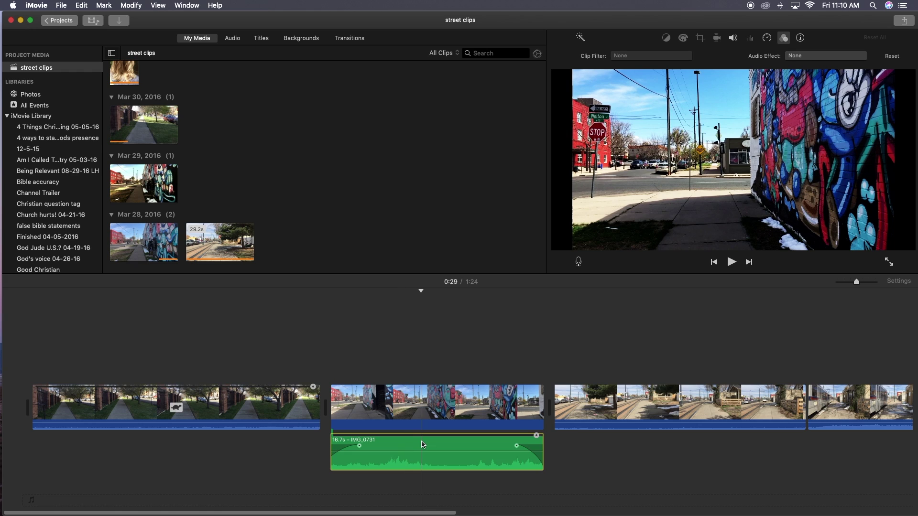
left_click(401, 445)
left_click(435, 444)
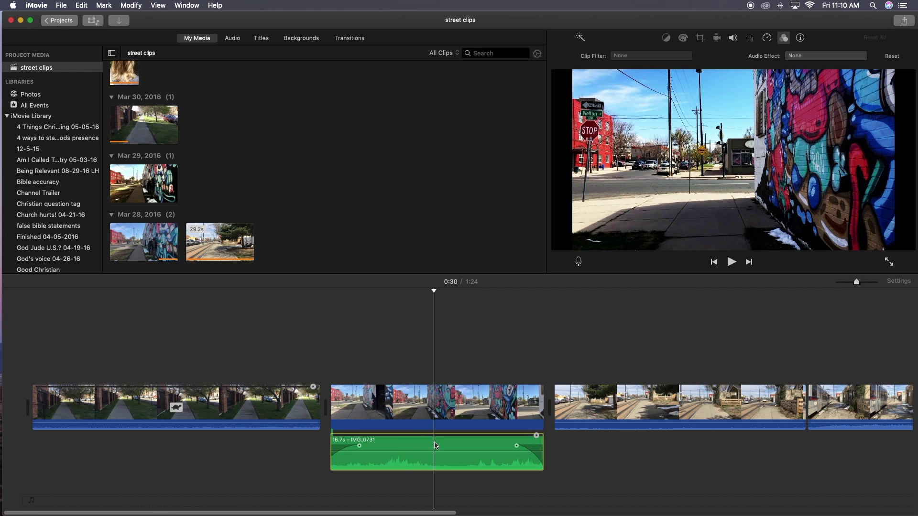
right_click(435, 444)
left_click(458, 422)
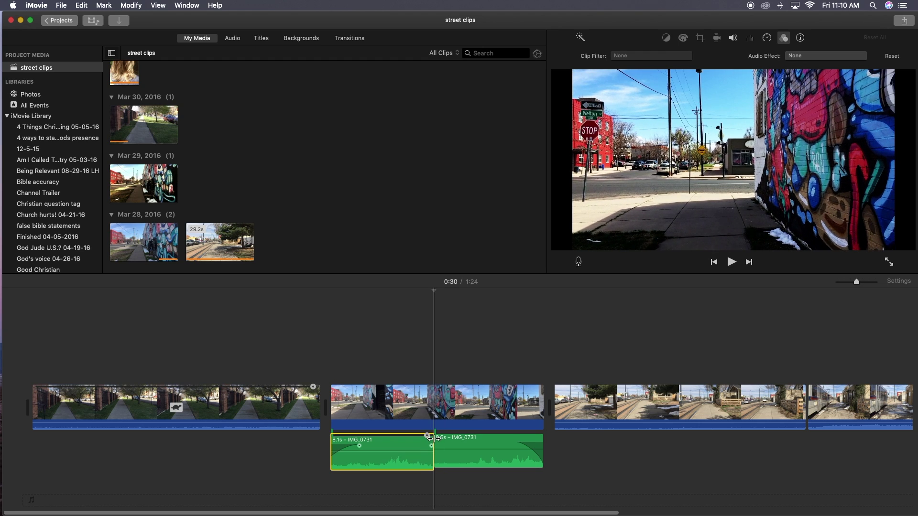
key("super+z")
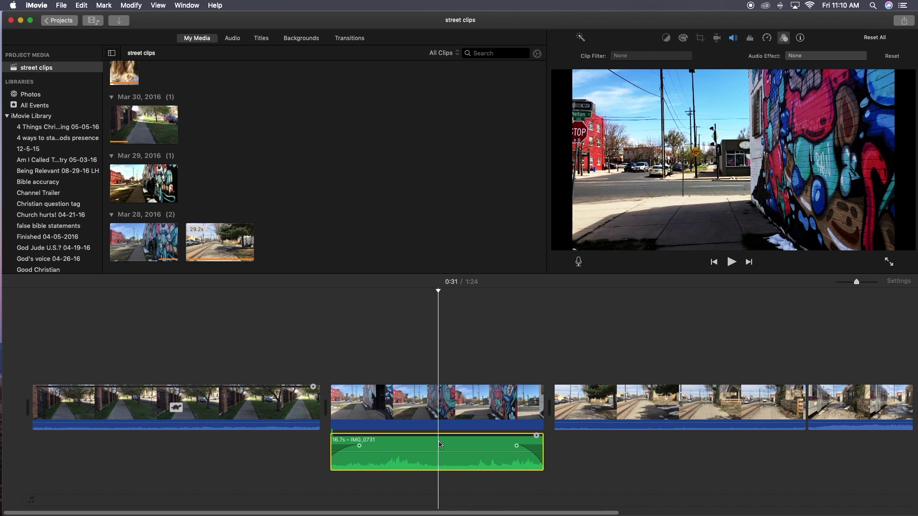
key("super+b")
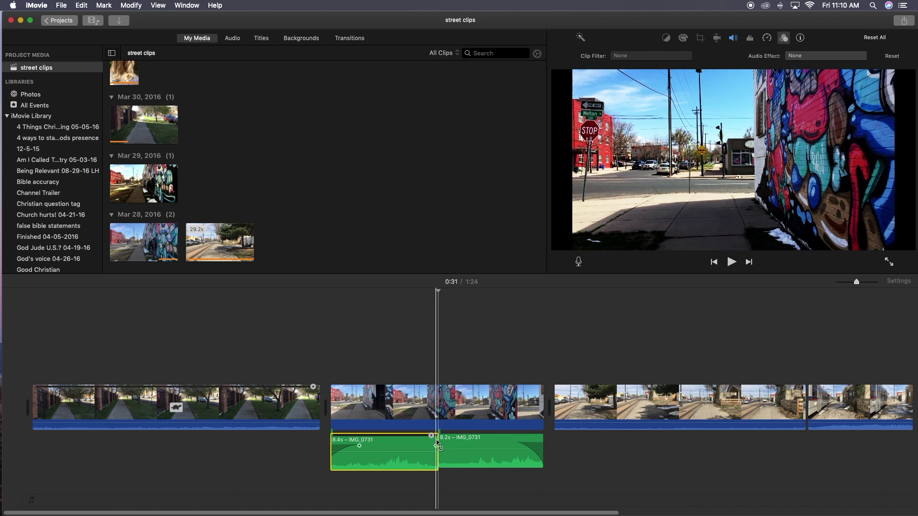
key("super+z")
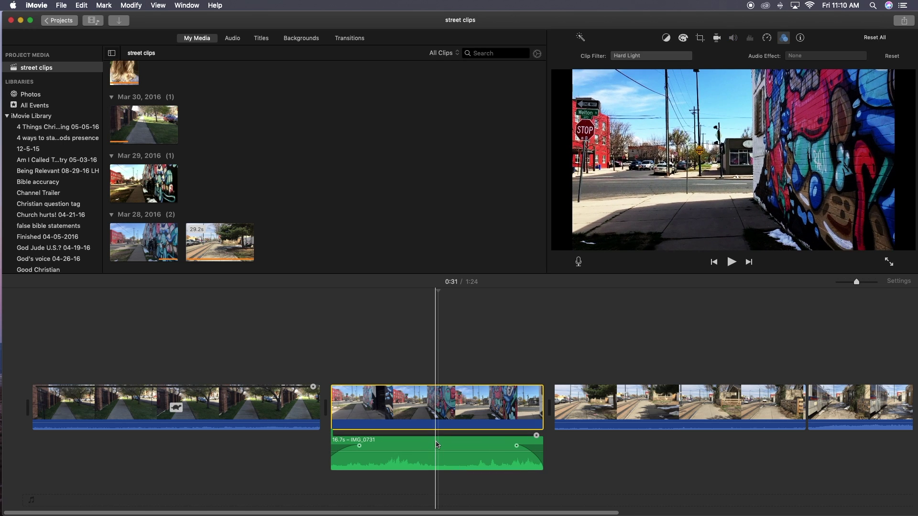
left_click(436, 443)
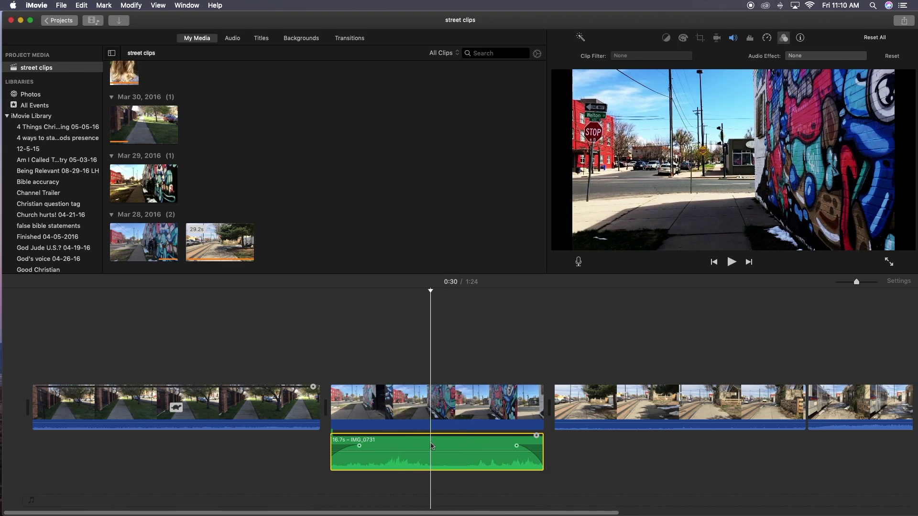
key("super+b")
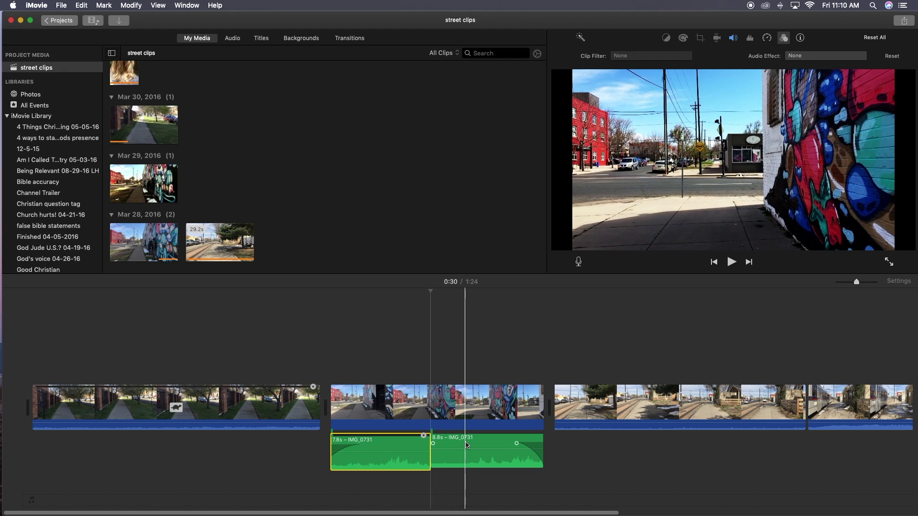
left_click(466, 444)
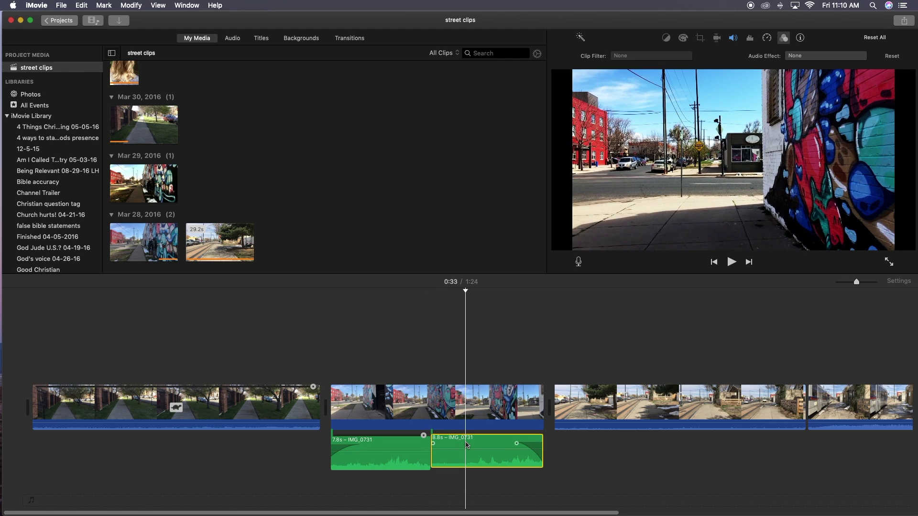
key("super+b")
left_click(452, 445)
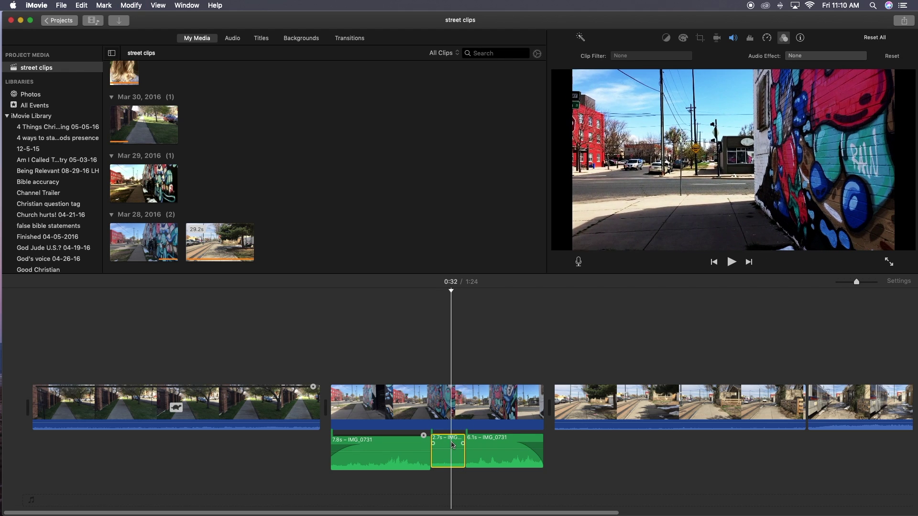
right_click(452, 445)
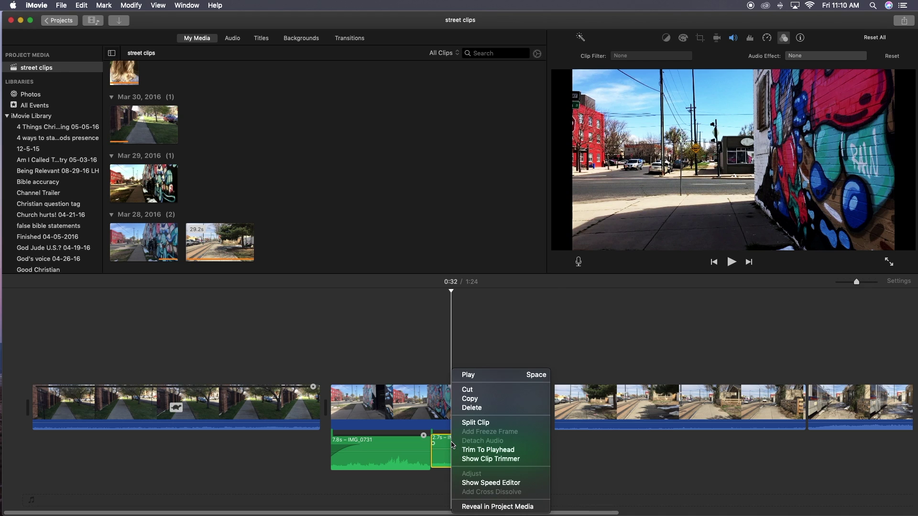
left_click(471, 407)
key("super+z")
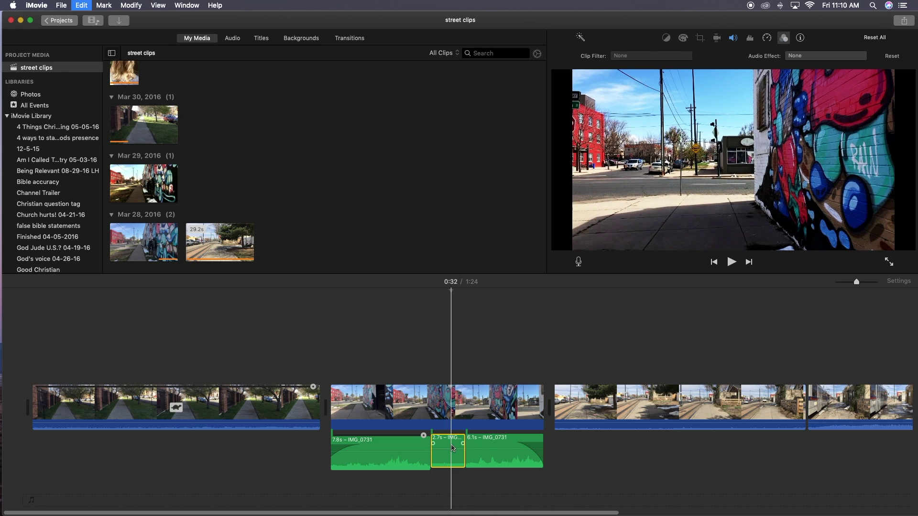
key("super+shift+z")
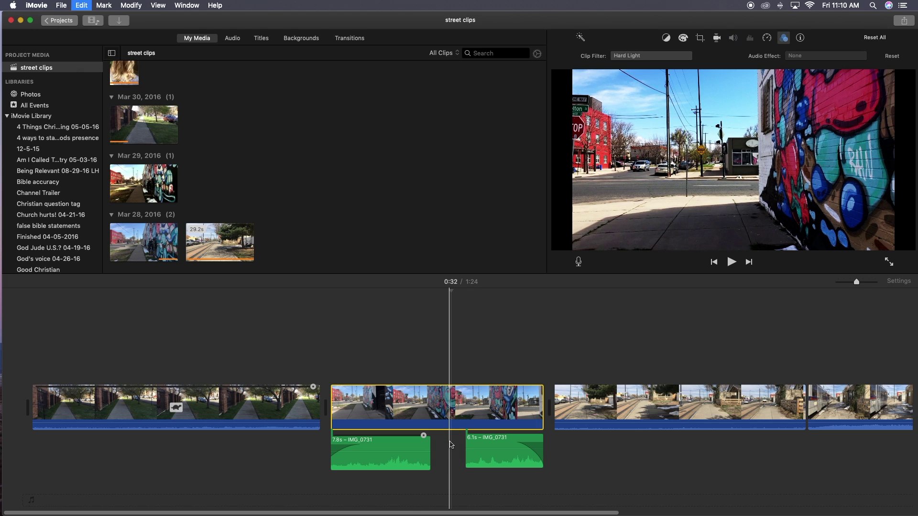
key("super+z")
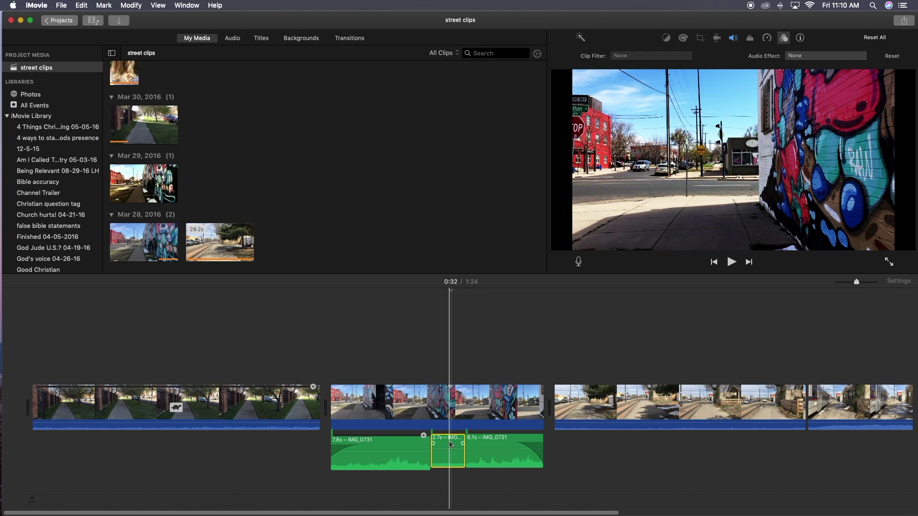
key("super+z")
key("super+z")
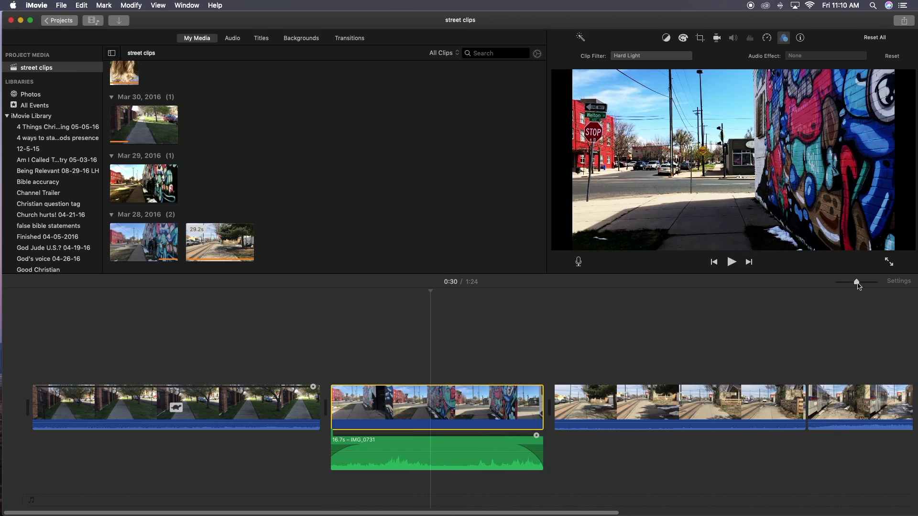
left_click_drag(858, 285, 871, 286)
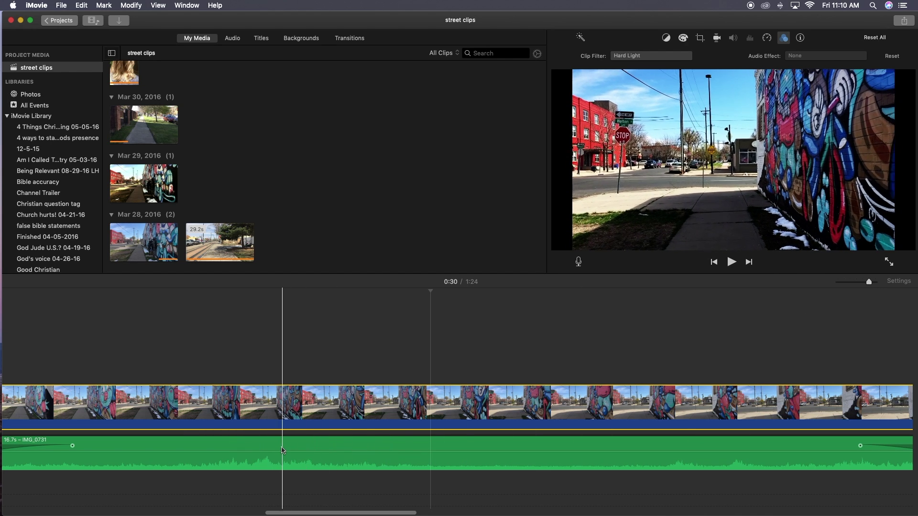
left_click(281, 449)
key("super+b")
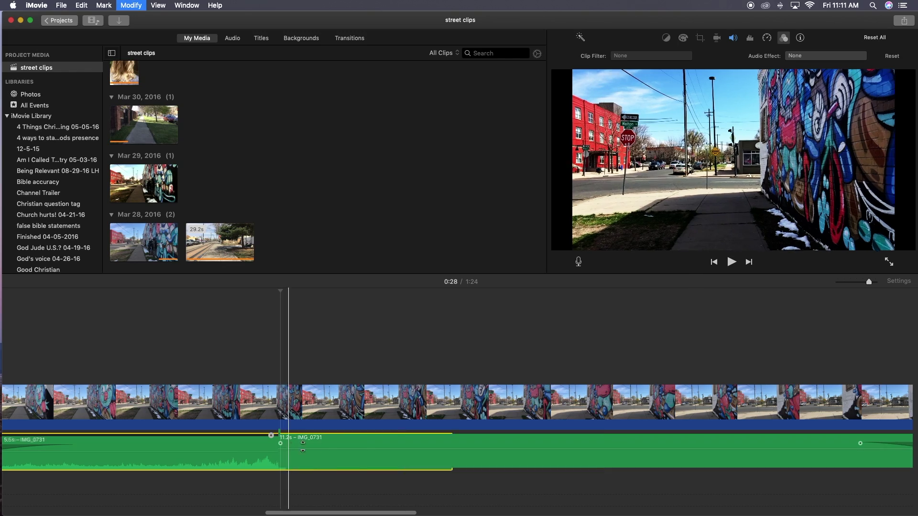
left_click(407, 445)
key("super+b")
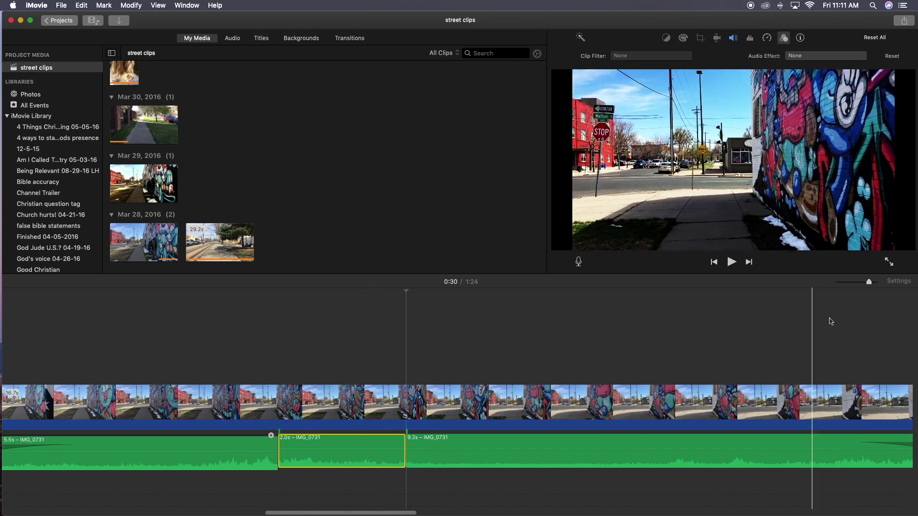
key("Delete")
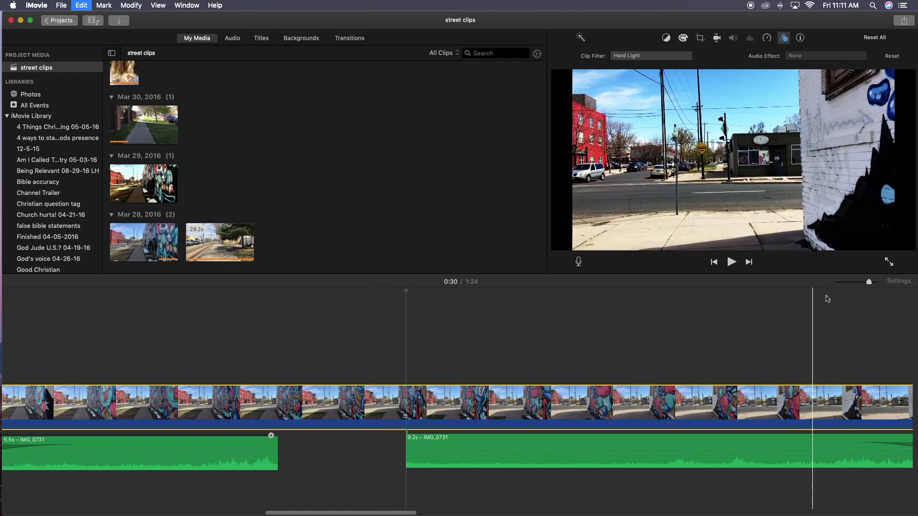
left_click_drag(868, 282, 856, 282)
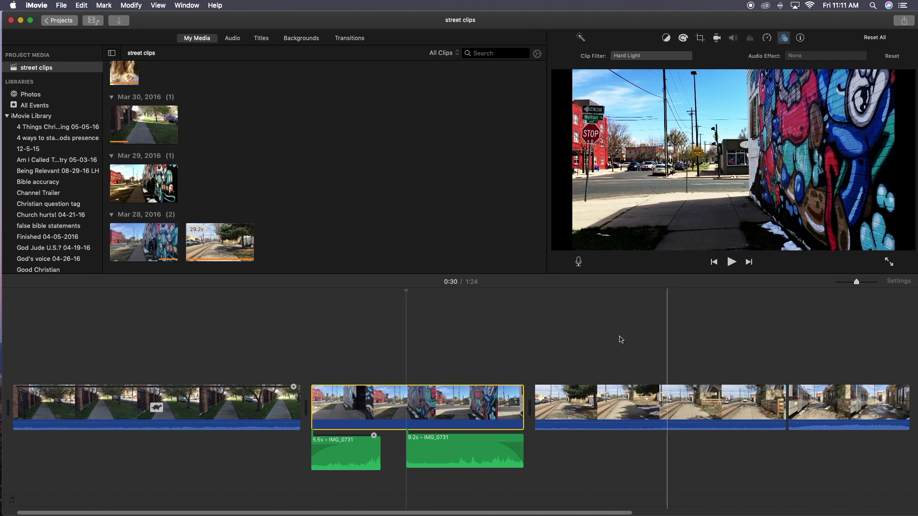
key("super+z")
key("super+z")
key("super+z")
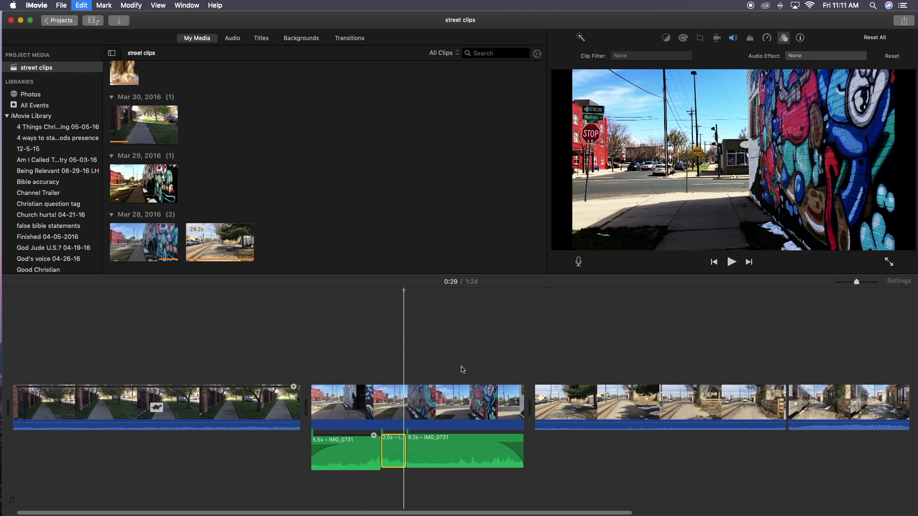
left_click(397, 449)
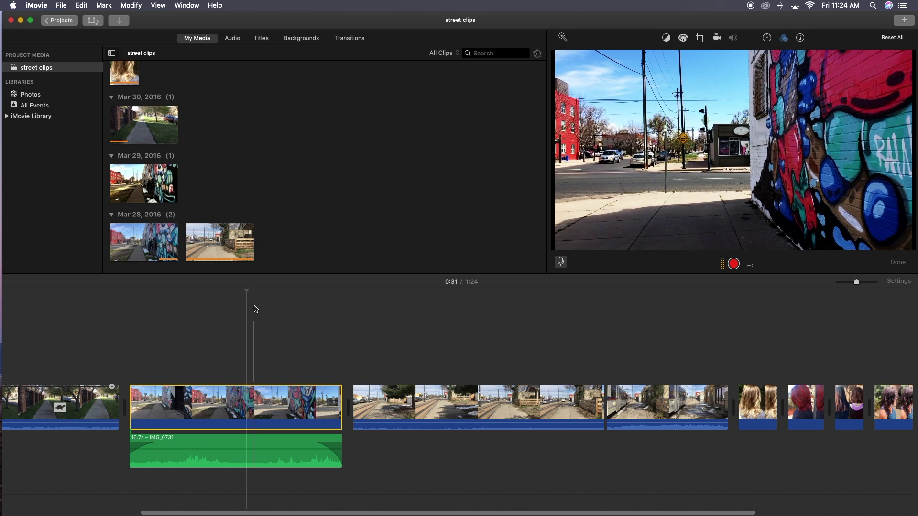
- Start importing new media into the street clips project
mouse_move(67, 512)
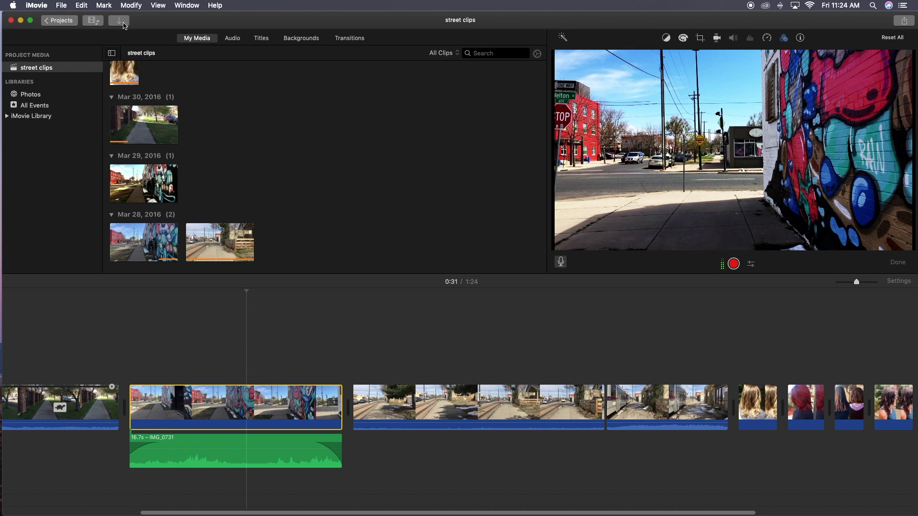
left_click(123, 24)
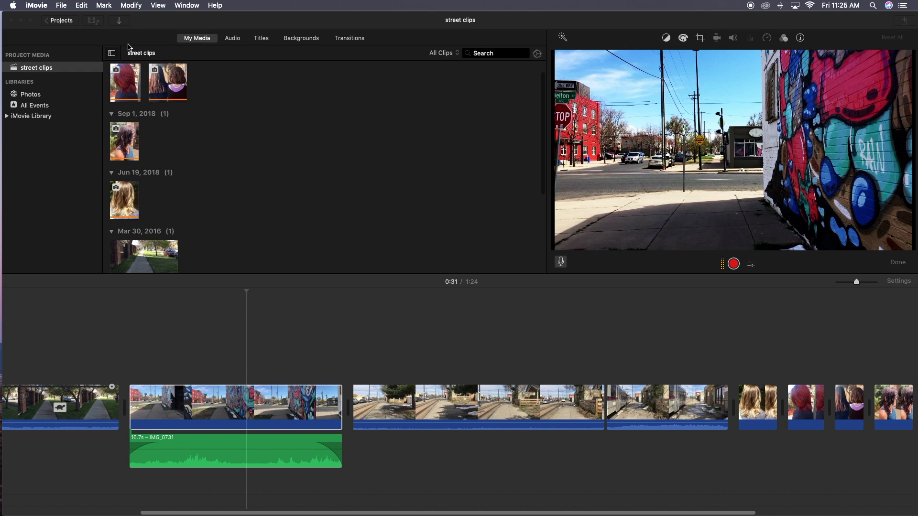
- Import Better recording 1.mov into the project
left_click(121, 21)
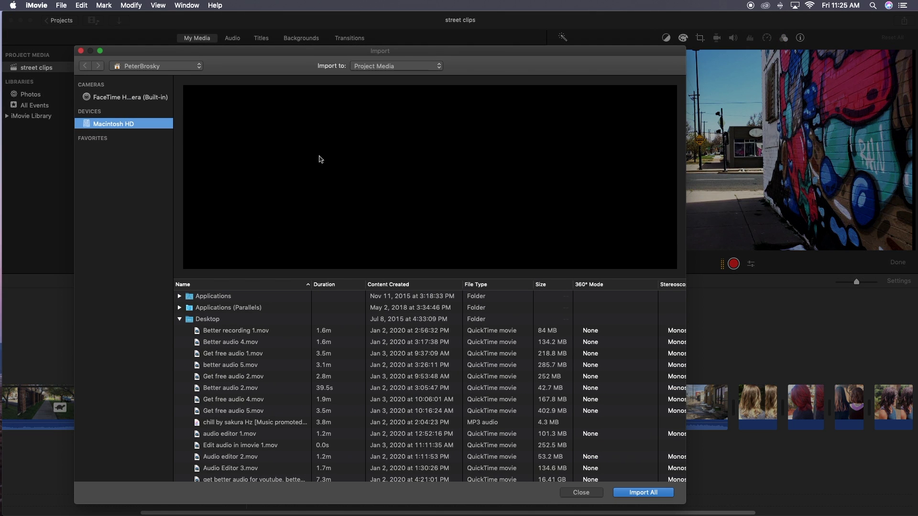
left_click(264, 335)
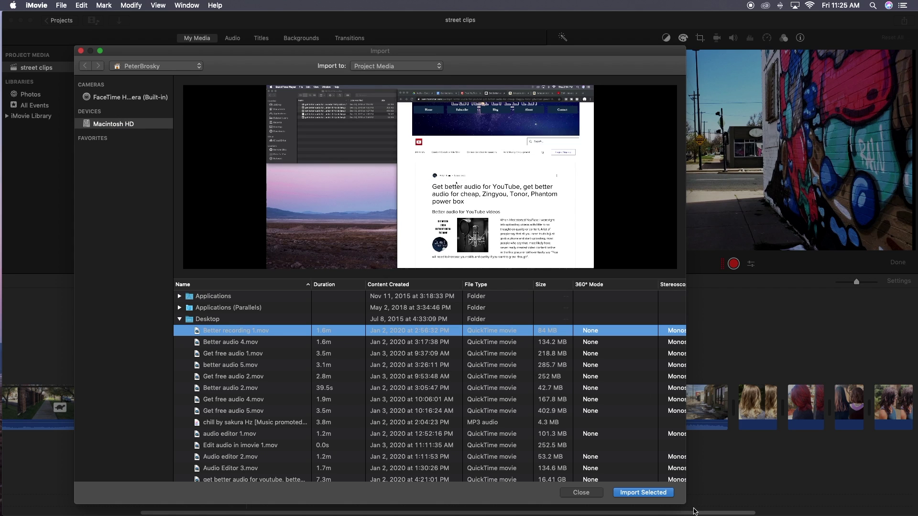
left_click(645, 494)
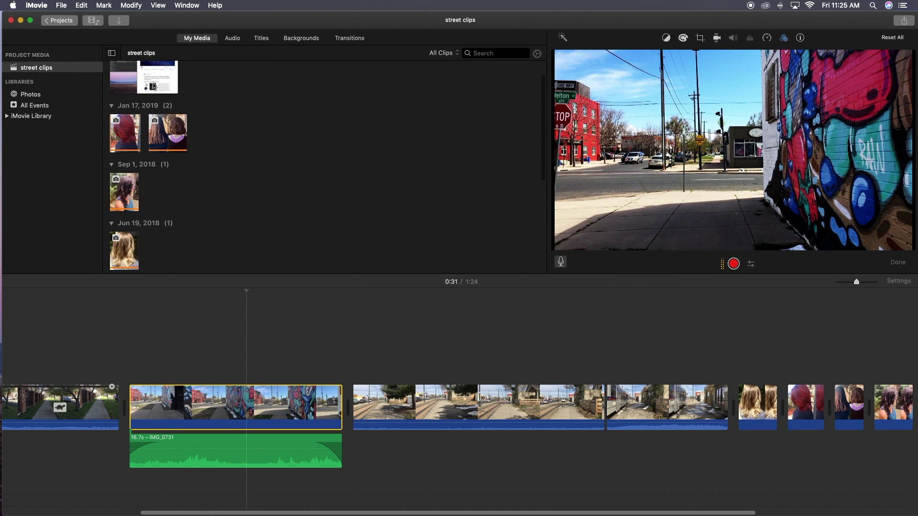
- Add the imported Jan 2, 2020 clip to the timeline and select the graffiti clip at 0:36
scroll(173, 100, "up", 2)
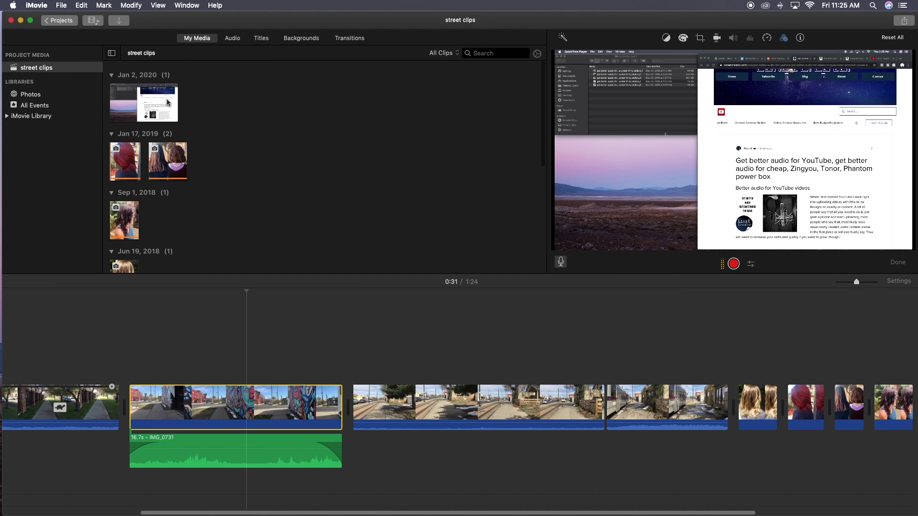
left_click(163, 112)
mouse_move(141, 100)
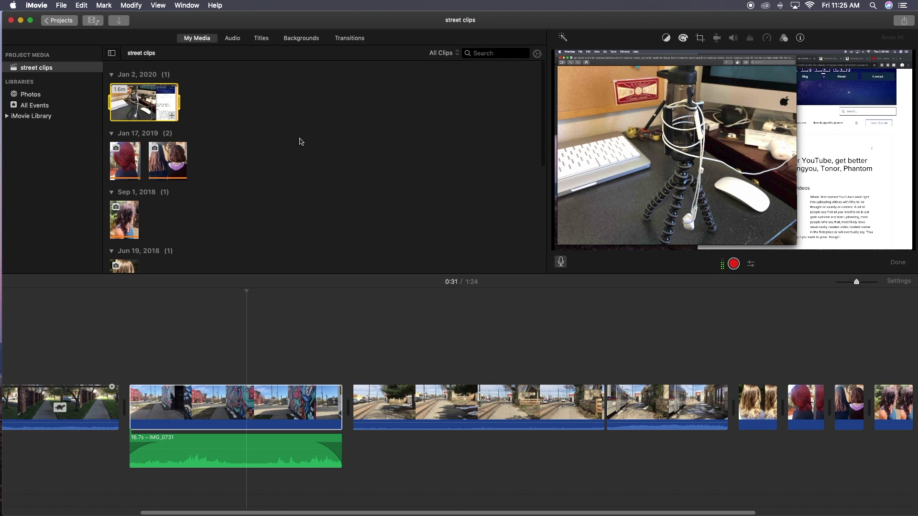
left_click_drag(132, 102, 181, 107)
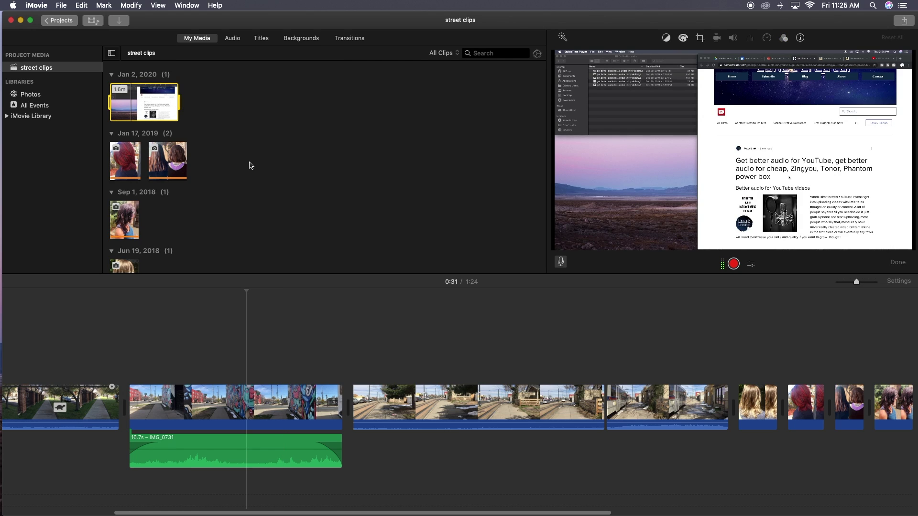
left_click(307, 413)
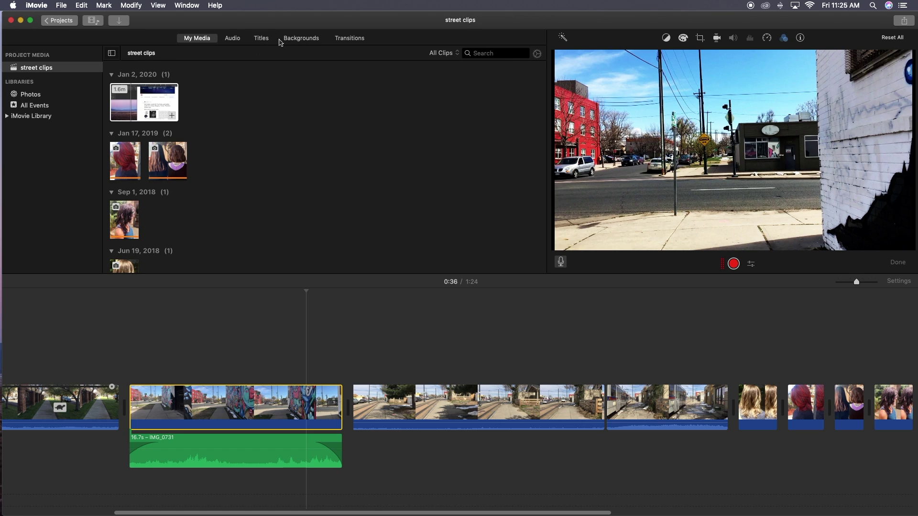
- From Sound Effects, place Whale Sounds, Mystery Accents 01 and Super Stager in the rows below IMG_0731
left_click(232, 40)
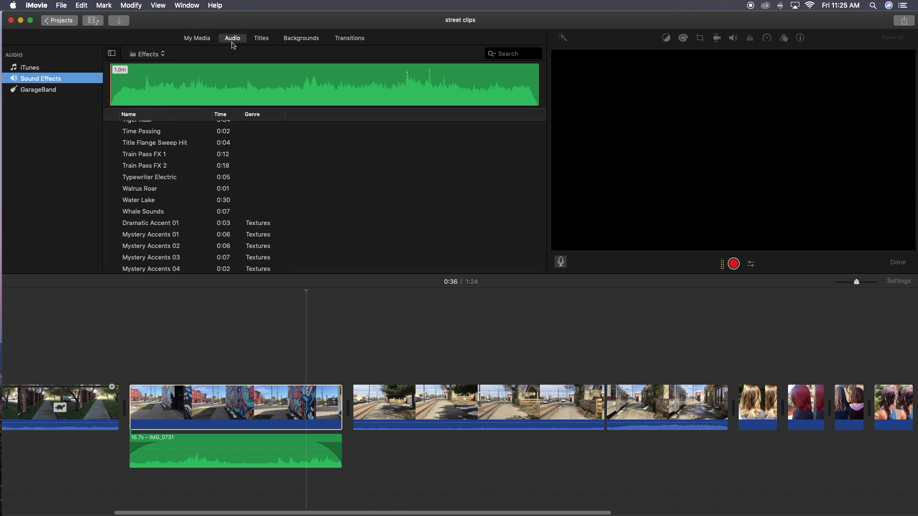
left_click(139, 213)
scroll(158, 177, "down", 3)
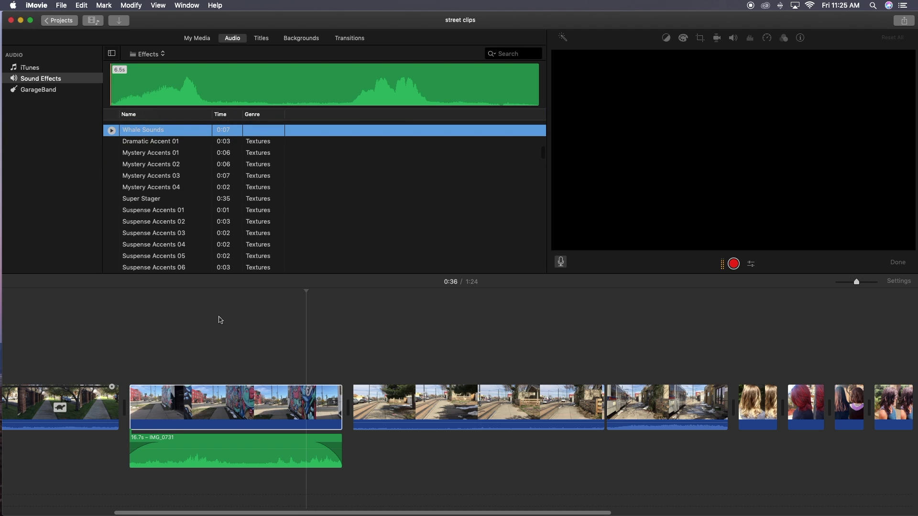
left_click_drag(143, 130, 233, 497)
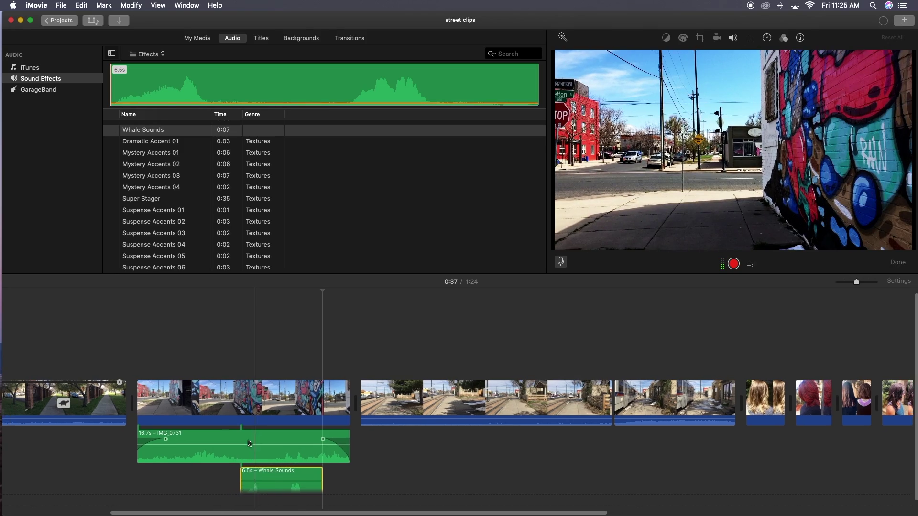
scroll(248, 443, "left", 3)
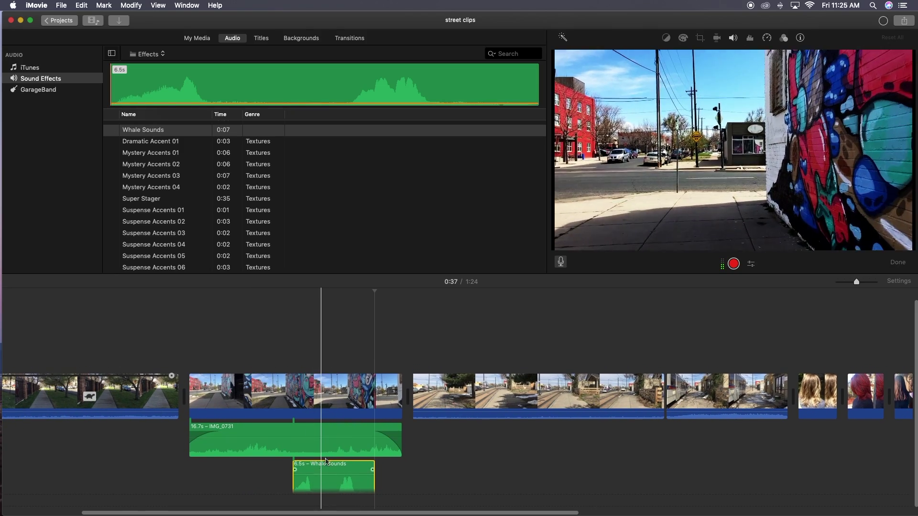
left_click(161, 153)
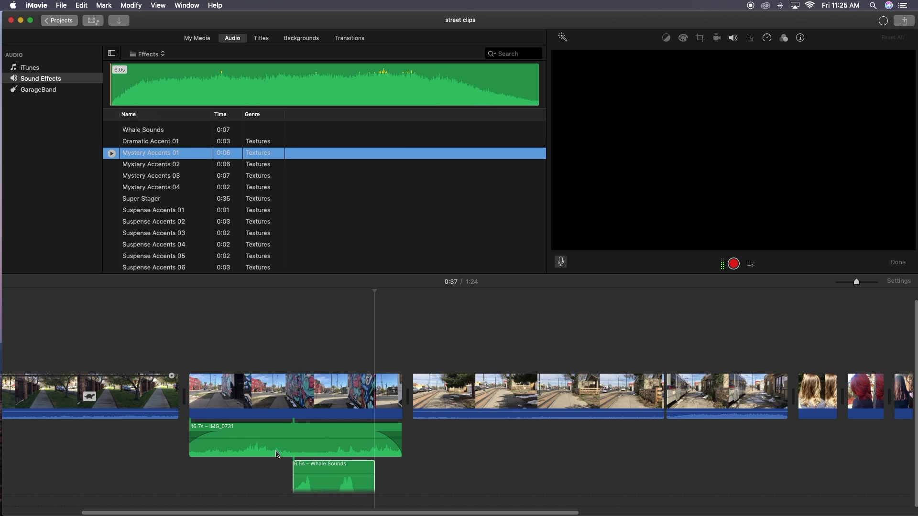
mouse_move(313, 493)
left_mouse_down()
mouse_move(314, 462)
mouse_move(313, 502)
mouse_move(316, 493)
left_mouse_up()
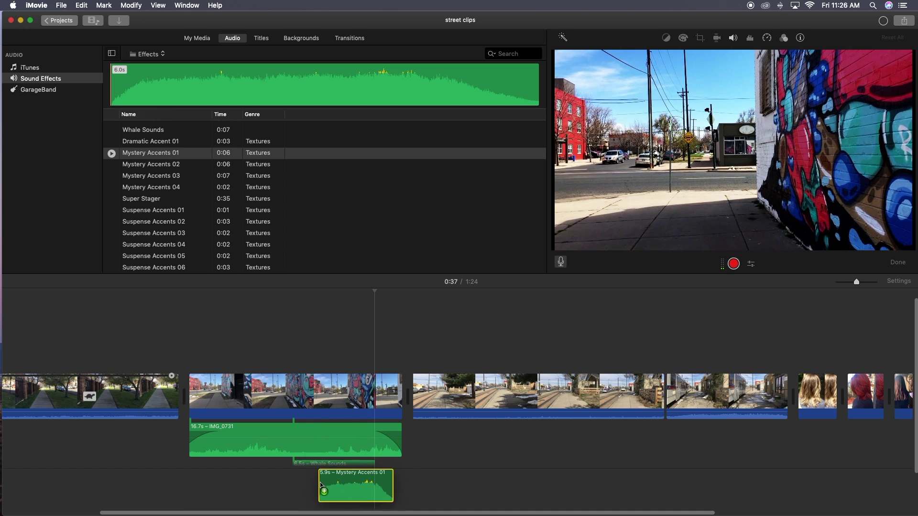
left_click_drag(321, 485, 340, 477)
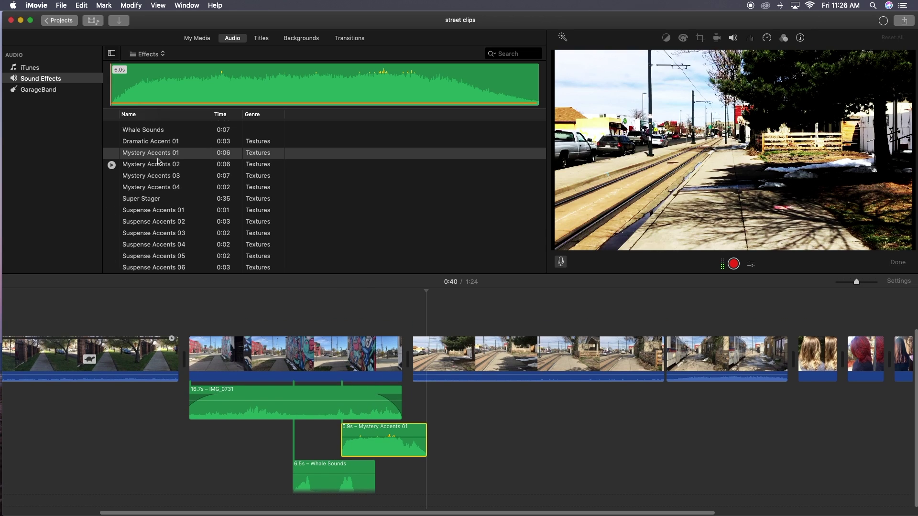
left_click(156, 199)
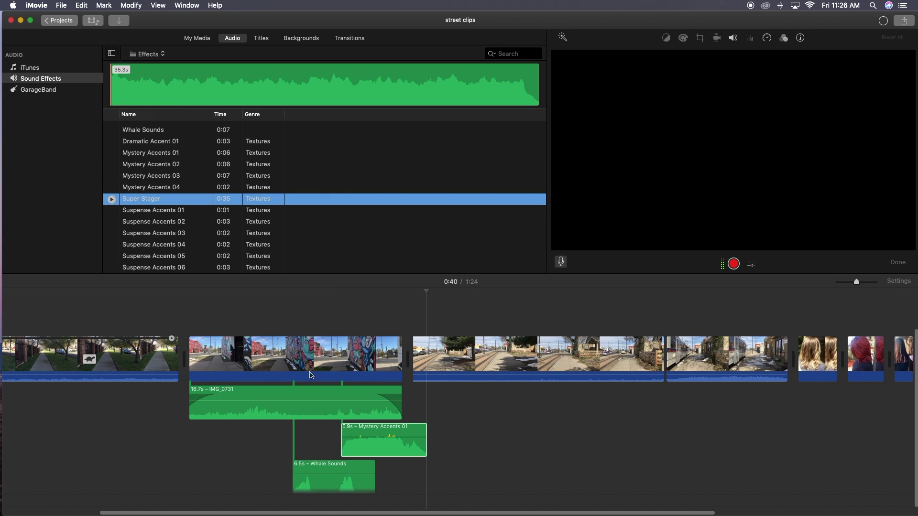
left_click_drag(312, 376, 354, 489)
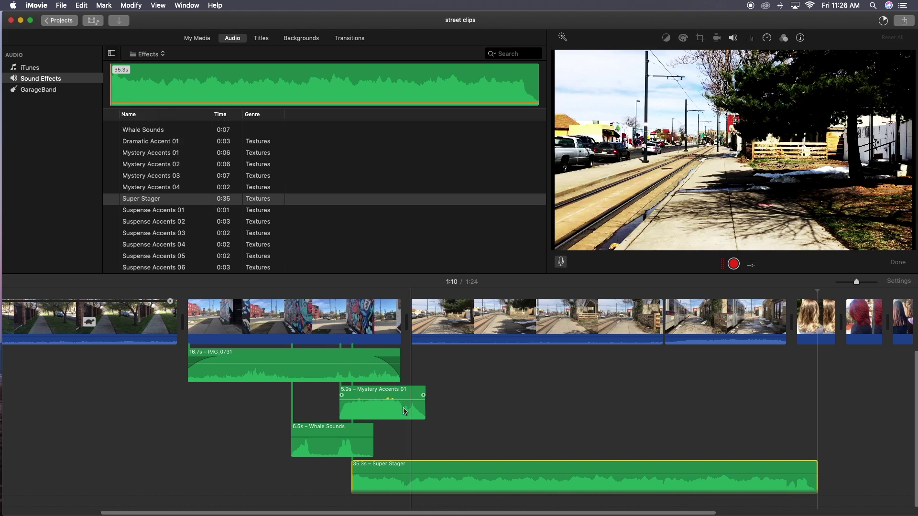
- Delete the Whale Sounds, Mystery Accents 01 and Super Stager sound effect clips
scroll(343, 417, "right", 5)
scroll(412, 403, "left", 6)
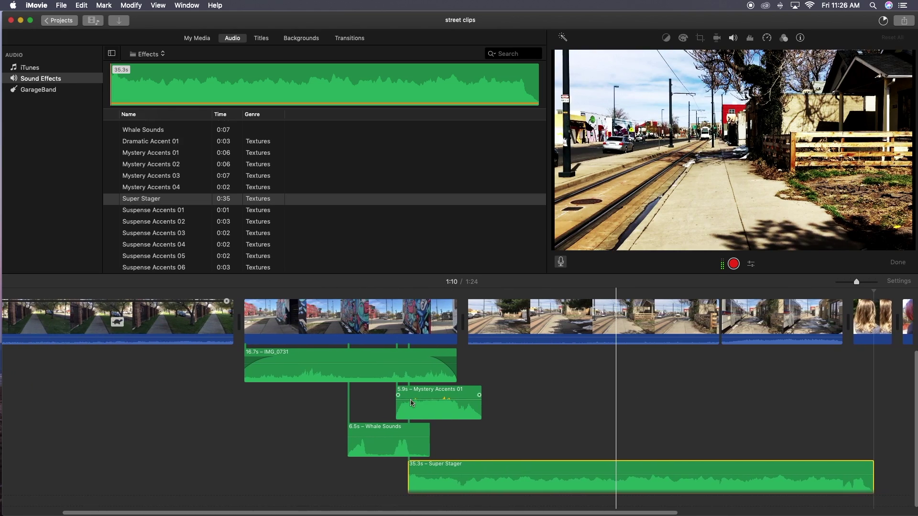
scroll(417, 380, "up", 1)
scroll(417, 380, "down", 1)
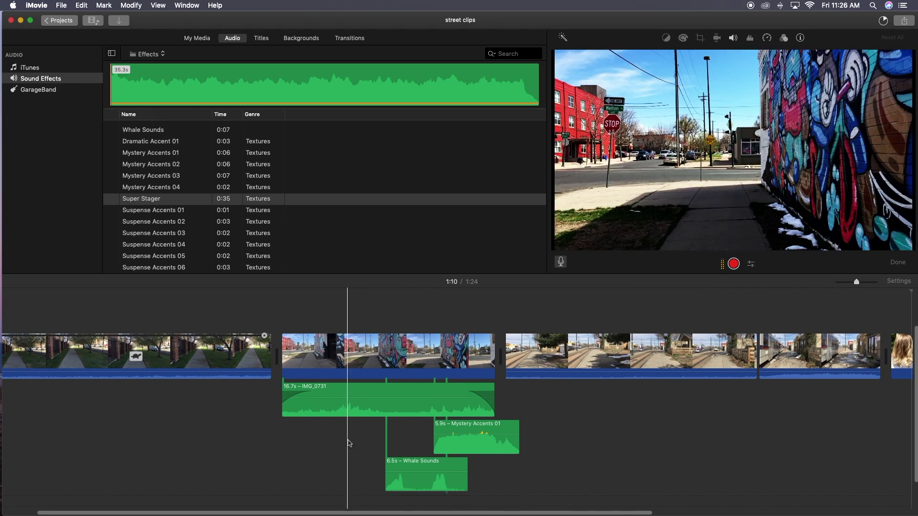
left_click_drag(486, 446, 415, 433)
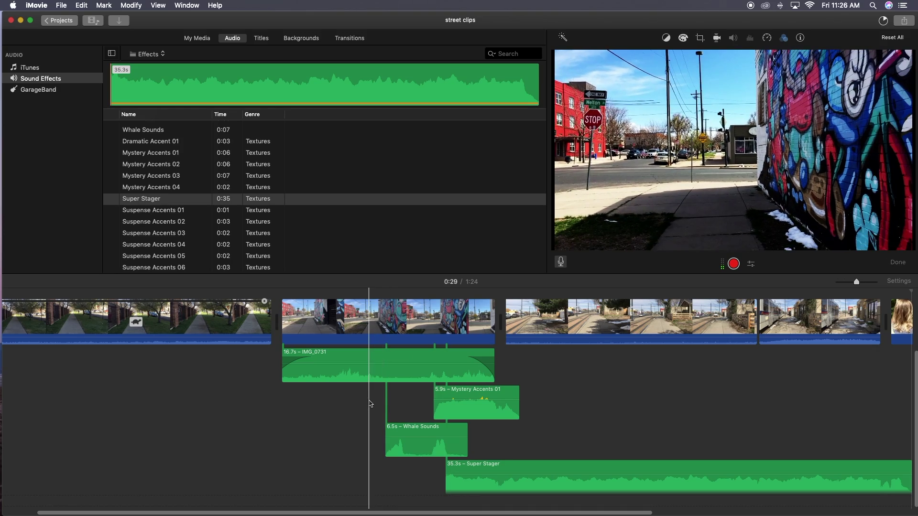
left_click_drag(415, 401, 499, 439)
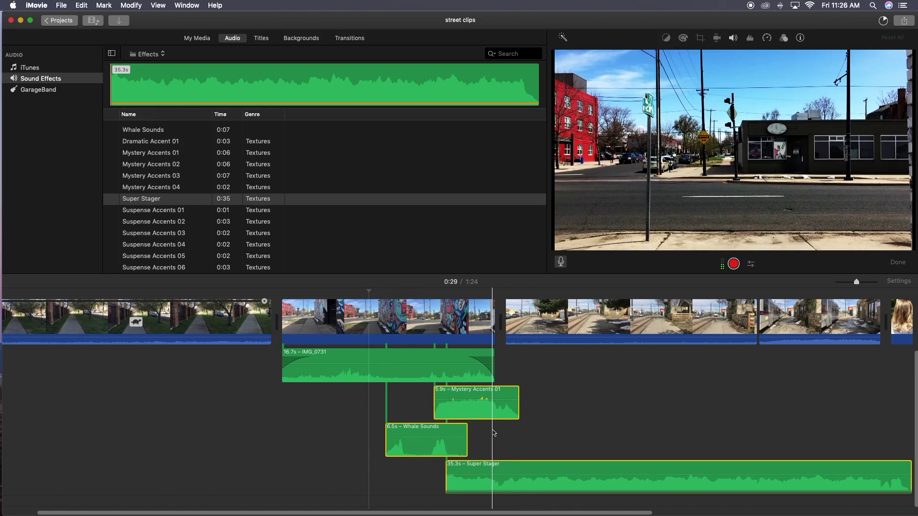
key("Delete")
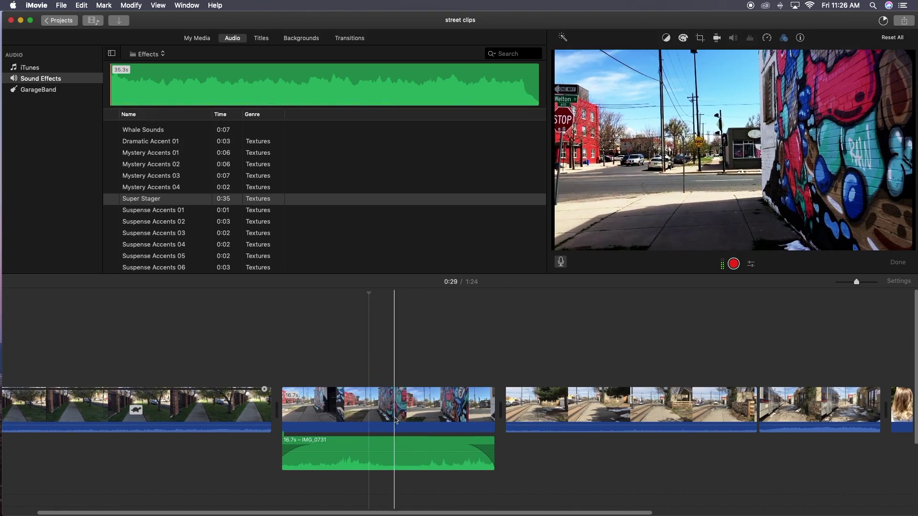
- Put the playhead at 0:29 and bring up the voiceover recording controls
left_click(374, 373)
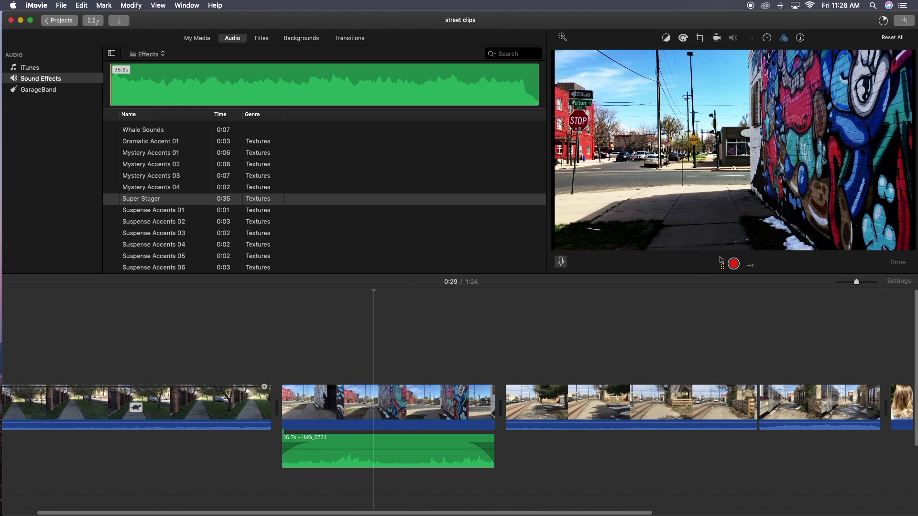
left_click(561, 262)
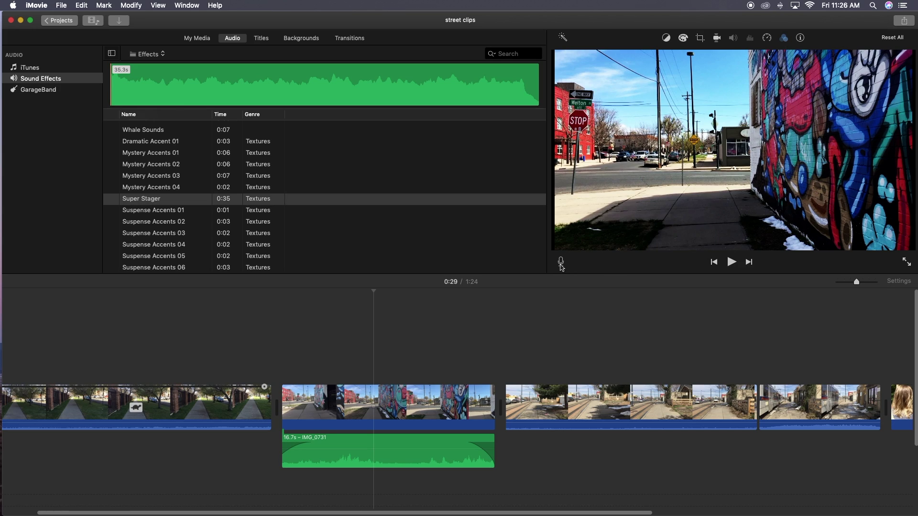
left_click(561, 262)
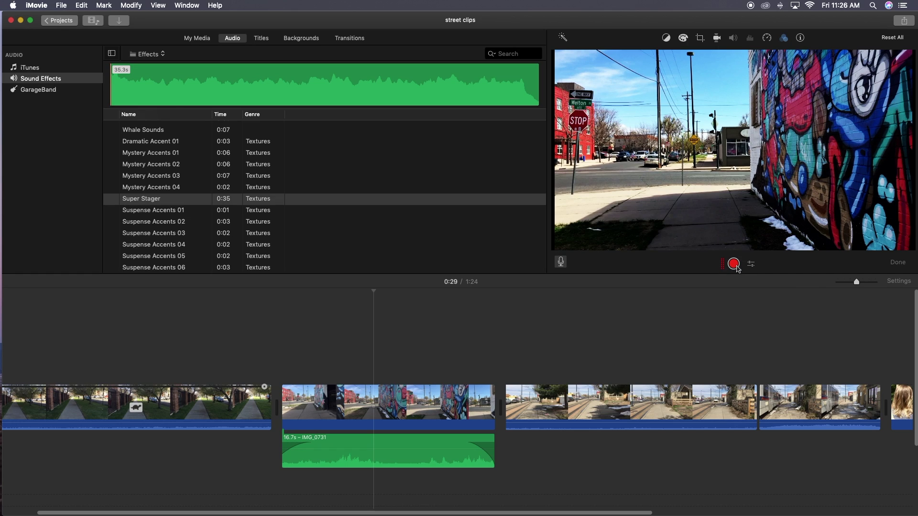
left_click(735, 267)
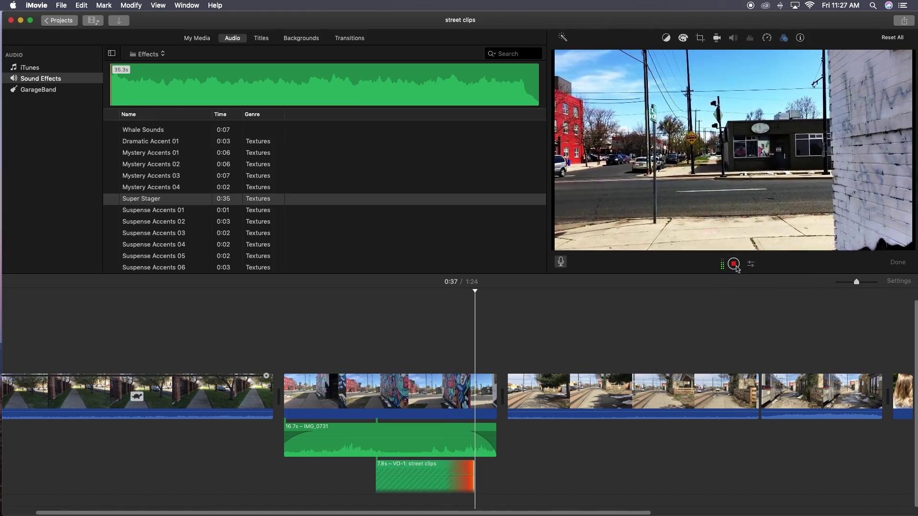
left_click(735, 264)
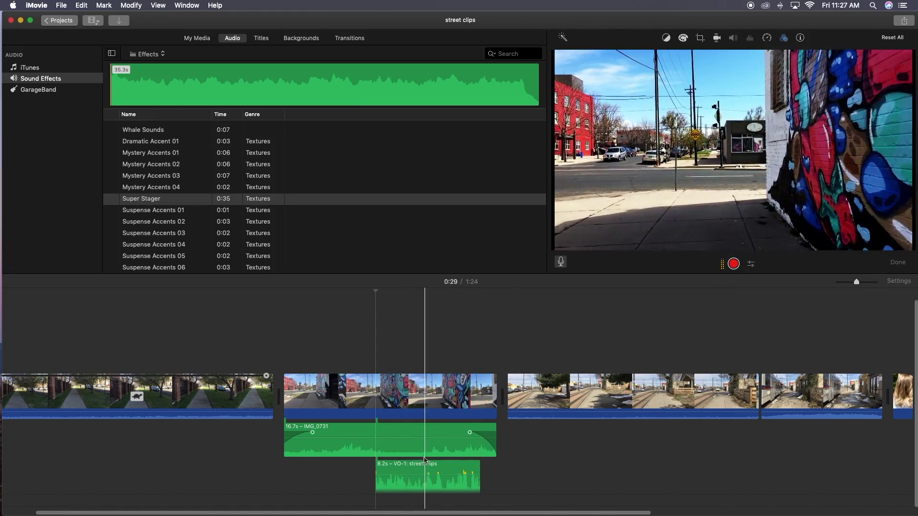
mouse_move(427, 468)
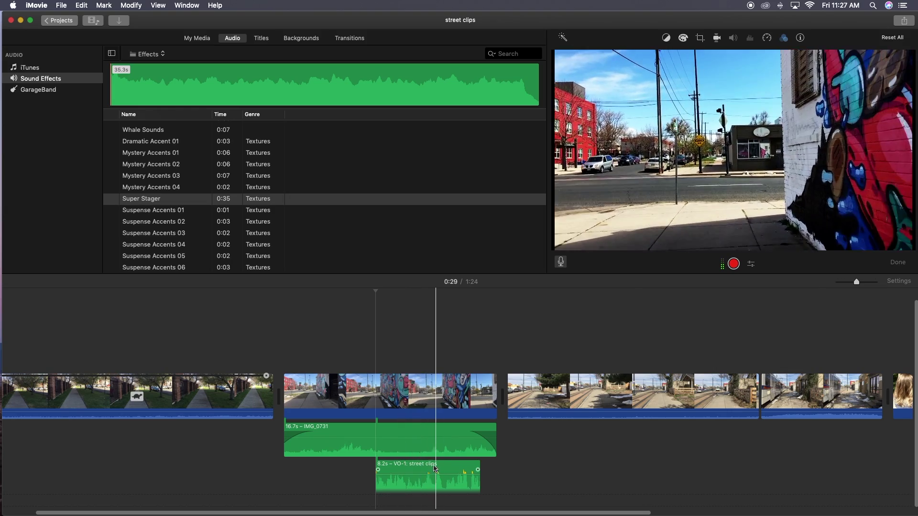
left_click(412, 468)
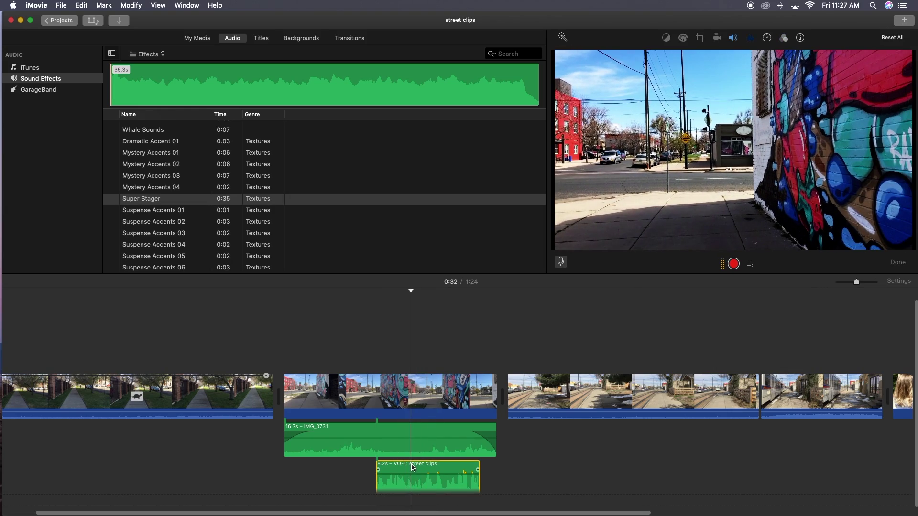
mouse_move(418, 427)
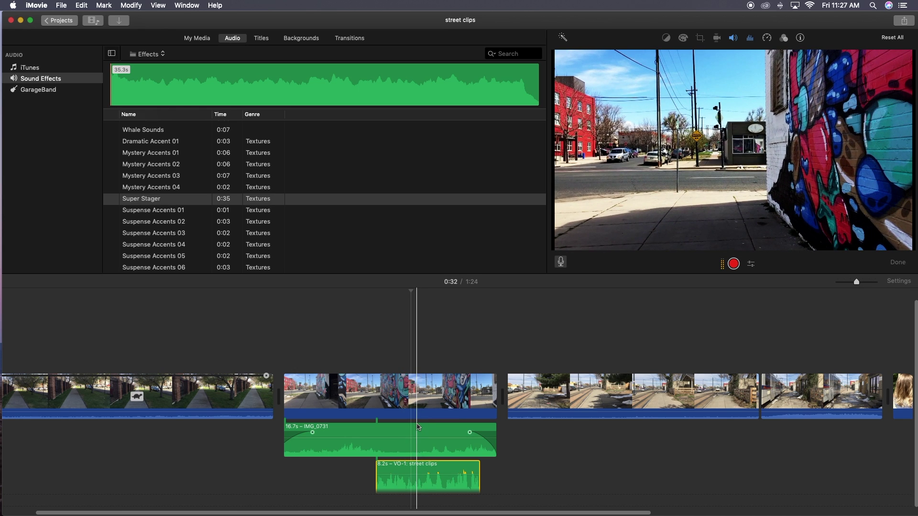
key("Delete")
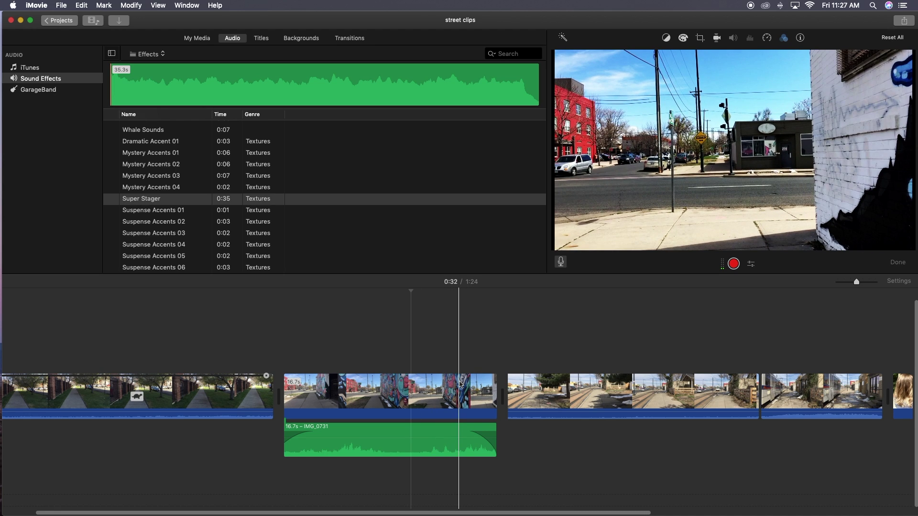
- Exit voiceover mode with the microphone button, restoring the normal playback controls
left_click(561, 262)
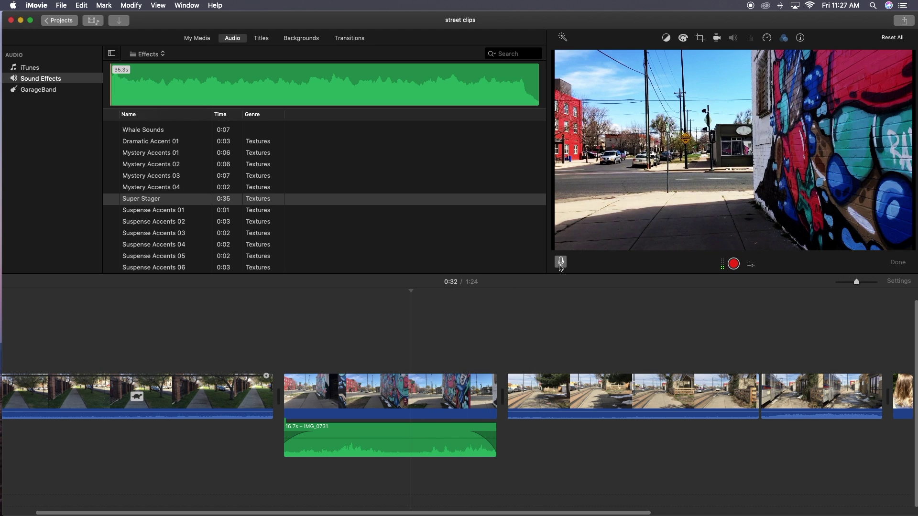